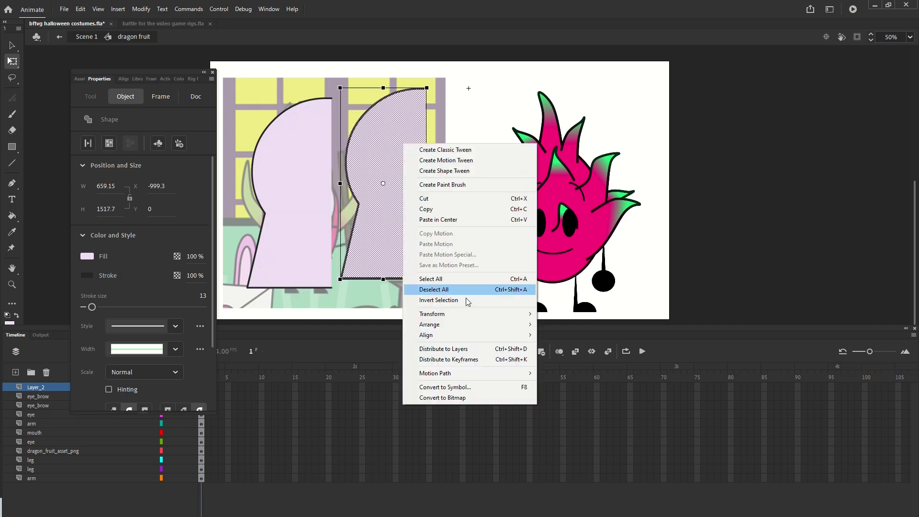
Flip the duplicated mask half horizontally and join it to the original half to form the full mask shape.
{"action": "mouse_move", "coordinate": [472, 313]}
{"action": "left_click", "coordinate": [618, 416]}
{"action": "left_click_drag", "start_coordinate": [470, 60], "coordinate": [244, 290]}
Set the whole mask shape's stroke size to 22 and scale it to about 1042 × 1336 beside the reference skull.
{"action": "left_click_drag", "start_coordinate": [420, 62], "coordinate": [189, 346]}
{"action": "left_click_drag", "start_coordinate": [89, 307], "coordinate": [97, 307]}
{"action": "mouse_move", "coordinate": [411, 98]}
{"action": "left_mouse_down"}
{"action": "mouse_move", "coordinate": [385, 120]}
{"action": "mouse_move", "coordinate": [397, 105]}
{"action": "left_mouse_up"}
{"action": "left_click_drag", "start_coordinate": [345, 136], "coordinate": [399, 117]}
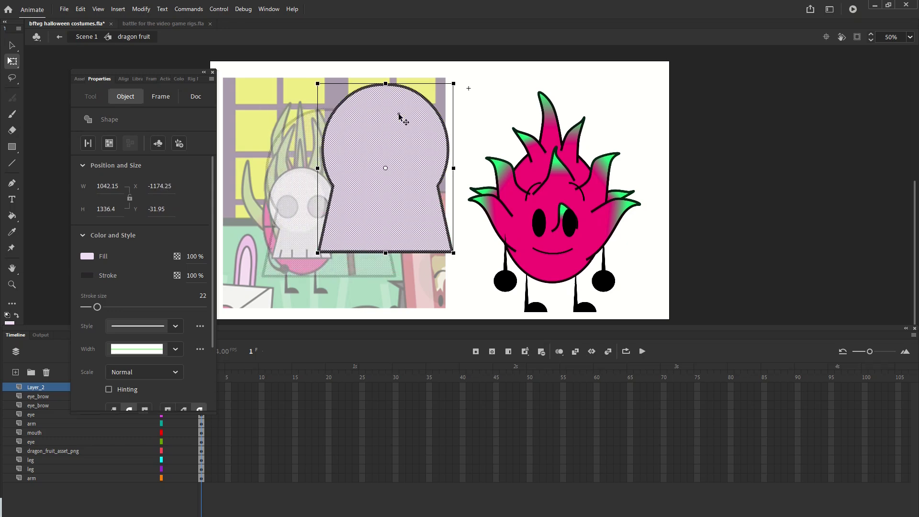
{"action": "left_click", "coordinate": [407, 327]}
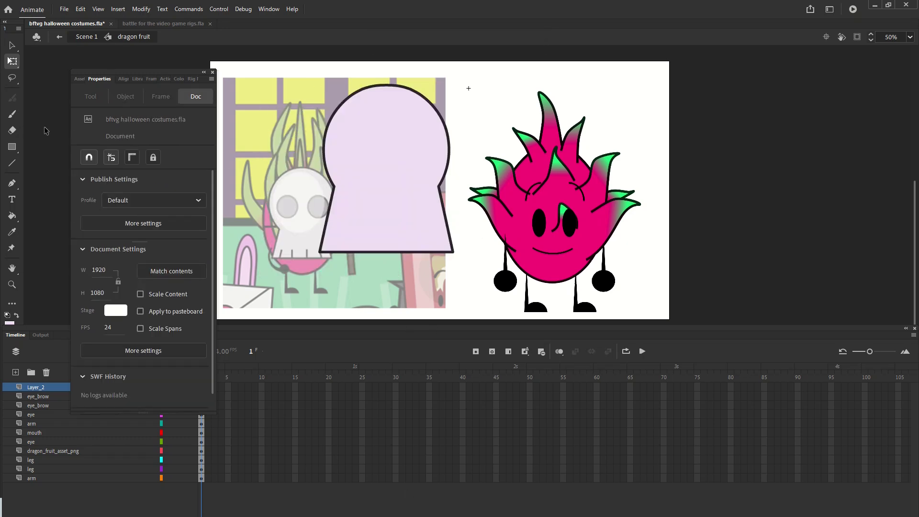
Draw two round eye sockets filled with #B1A5B5 on the mask and four short teeth lines along its lower edge.
{"action": "key", "text": "o"}
{"action": "left_click", "coordinate": [87, 186]}
{"action": "left_click", "coordinate": [259, 196]}
{"action": "left_click", "coordinate": [484, 235]}
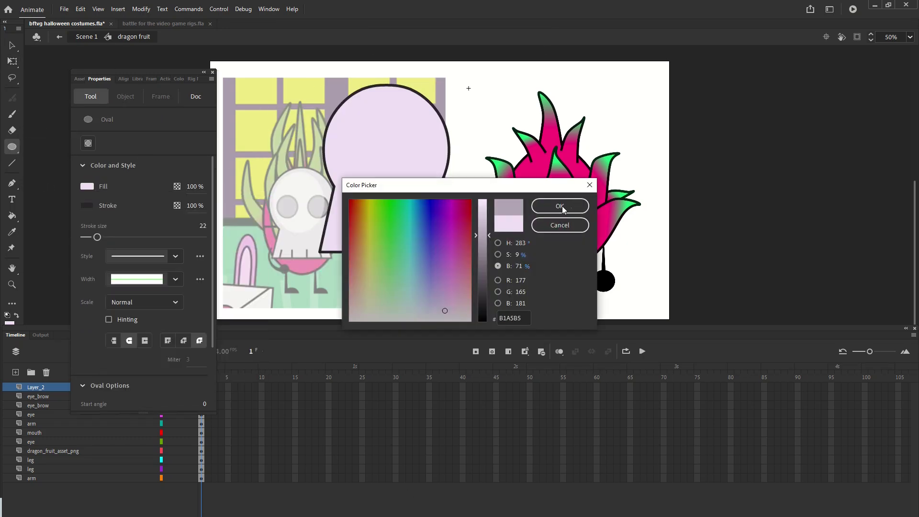
{"action": "left_click", "coordinate": [562, 206]}
{"action": "left_click_drag", "start_coordinate": [336, 126], "coordinate": [375, 170]}
{"action": "mouse_move", "coordinate": [392, 126]}
{"action": "left_mouse_down"}
{"action": "mouse_move", "coordinate": [439, 176]}
{"action": "mouse_move", "coordinate": [433, 165]}
{"action": "left_mouse_up"}
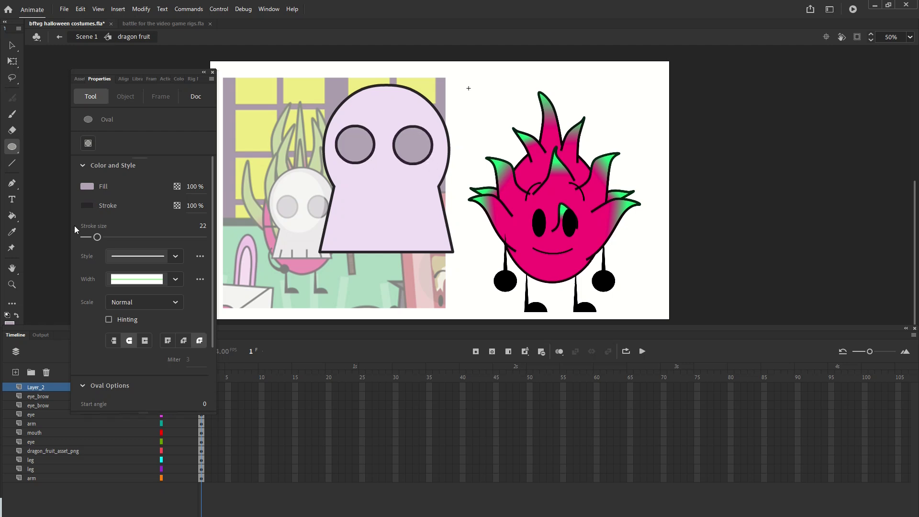
{"action": "key", "text": "n"}
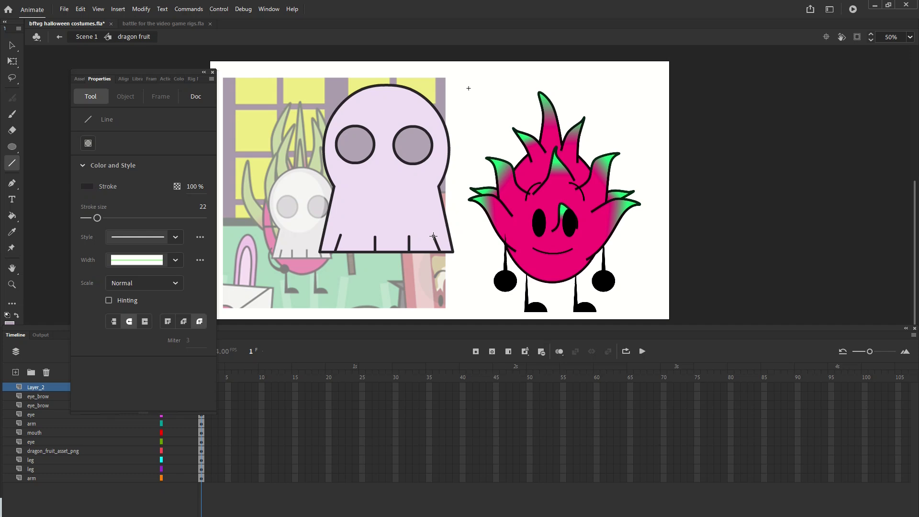
Set the Oval tool to a semi-transparent white fill with no stroke.
{"action": "left_click", "coordinate": [13, 150]}
{"action": "left_click", "coordinate": [88, 187]}
{"action": "left_click", "coordinate": [126, 246]}
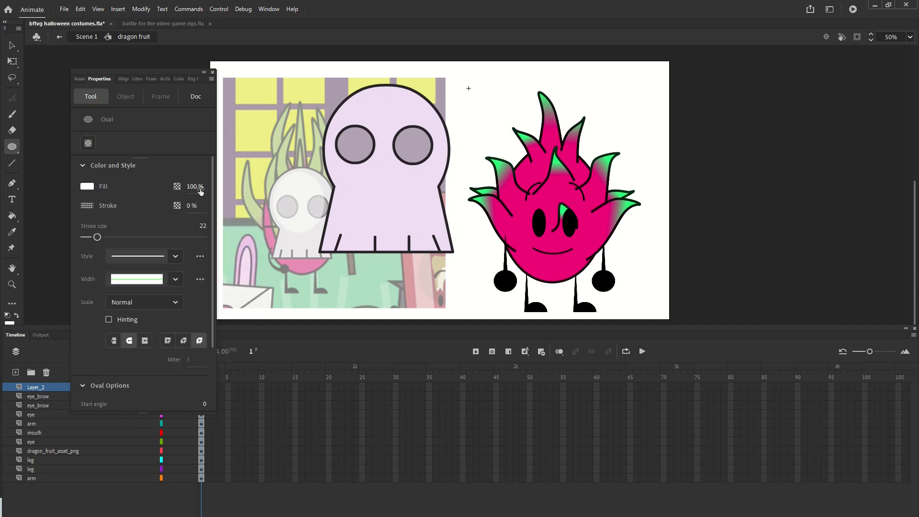
{"action": "left_click_drag", "start_coordinate": [342, 104], "coordinate": [408, 165]}
{"action": "left_click", "coordinate": [81, 9]}
{"action": "left_click", "coordinate": [93, 20]}
Convert the complete skull mask into a graphic symbol named "mask".
{"action": "left_click", "coordinate": [13, 61]}
{"action": "left_click_drag", "start_coordinate": [291, 83], "coordinate": [476, 283]}
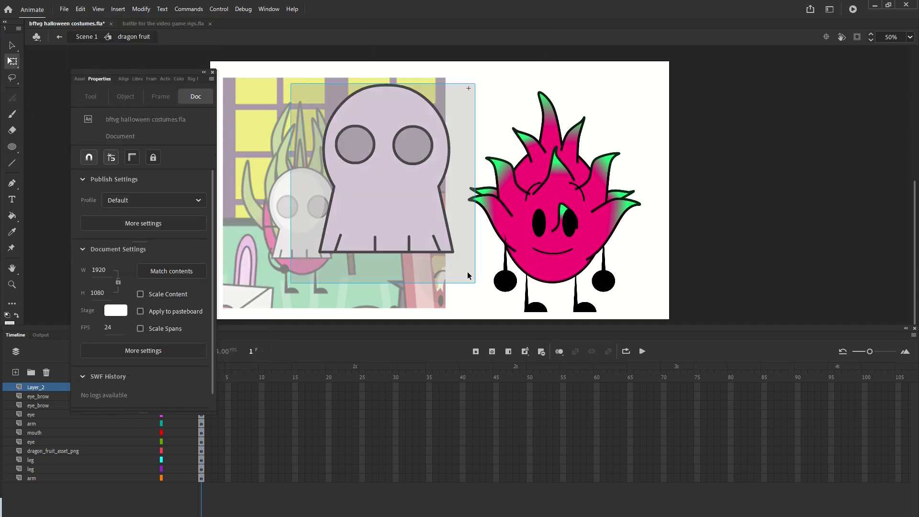
{"action": "left_click_drag", "start_coordinate": [267, 66], "coordinate": [480, 312]}
{"action": "right_click", "coordinate": [394, 171]}
{"action": "left_click", "coordinate": [461, 413]}
{"action": "type", "text": "mask"}
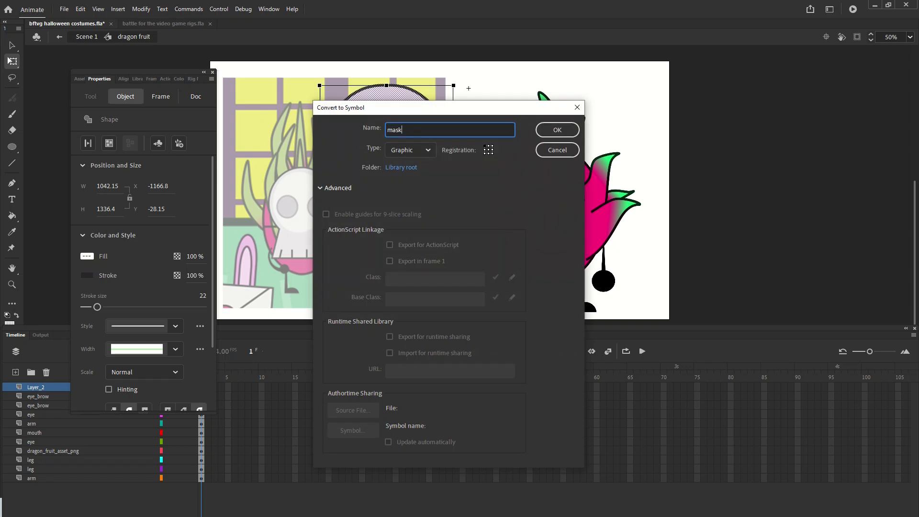
{"action": "left_click", "coordinate": [557, 129]}
Inside the mask symbol, draw a borderless white highlight circle at 47% opacity over the face on a new layer.
{"action": "double_click", "coordinate": [422, 161]}
{"action": "left_click", "coordinate": [12, 146]}
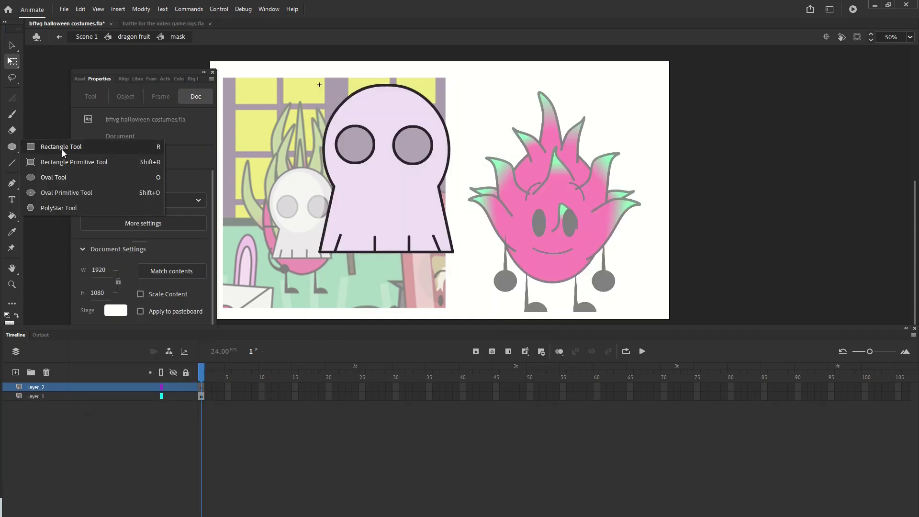
{"action": "left_click", "coordinate": [83, 177]}
{"action": "left_click_drag", "start_coordinate": [338, 98], "coordinate": [425, 206]}
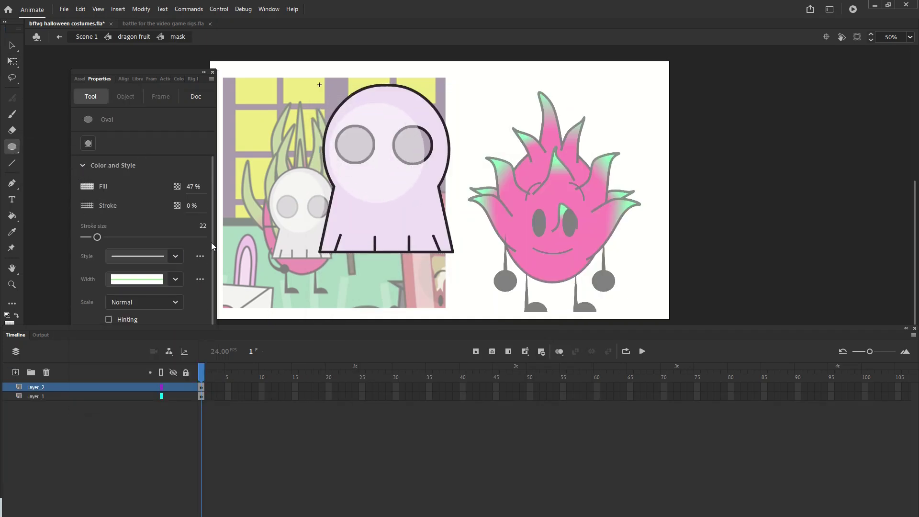
Return to the dragon fruit symbol and place the mask over the character's face, mirrored and scaled to about 718 × 915.
{"action": "left_click", "coordinate": [59, 36]}
{"action": "key", "text": "q"}
{"action": "left_click_drag", "start_coordinate": [378, 188], "coordinate": [528, 232]}
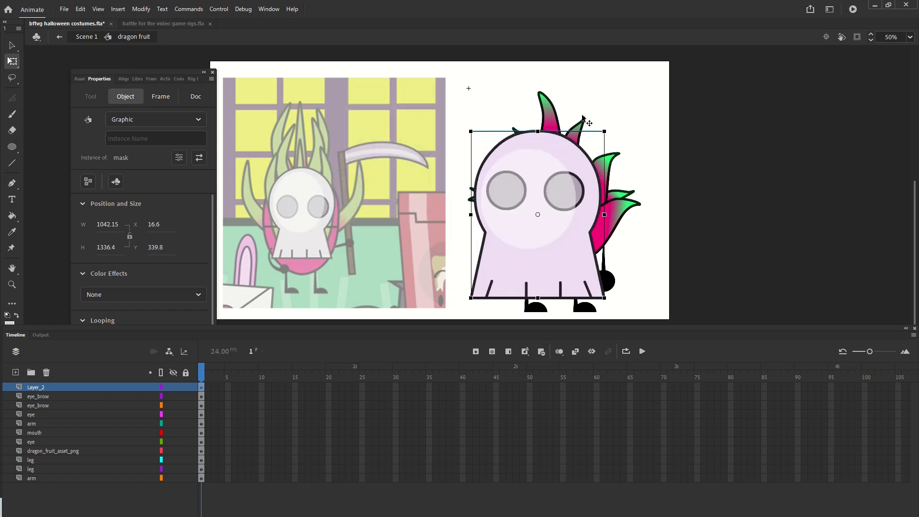
{"action": "left_click_drag", "start_coordinate": [604, 131], "coordinate": [492, 158]}
{"action": "left_click_drag", "start_coordinate": [530, 172], "coordinate": [551, 163]}
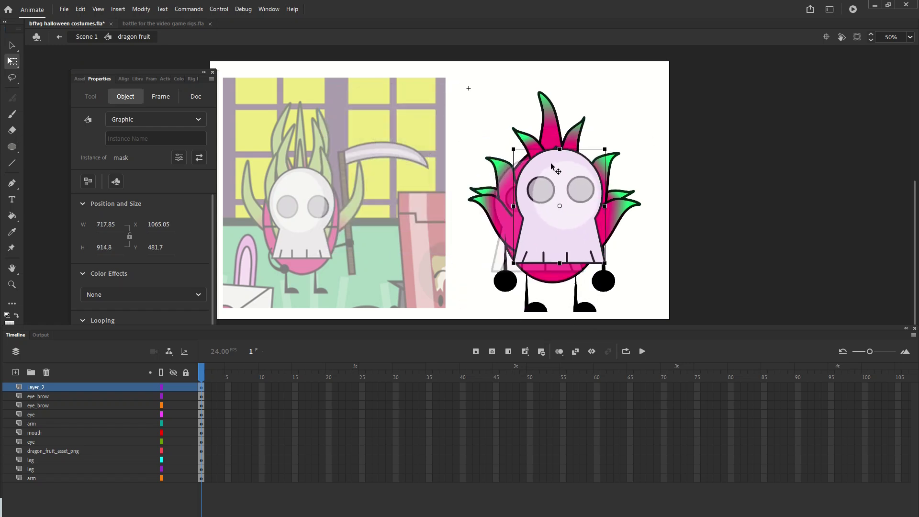
Inside the mask symbol, draw a horizontal strap line about 1057 wide on a new layer and move that layer behind the mask.
{"action": "left_click", "coordinate": [13, 163]}
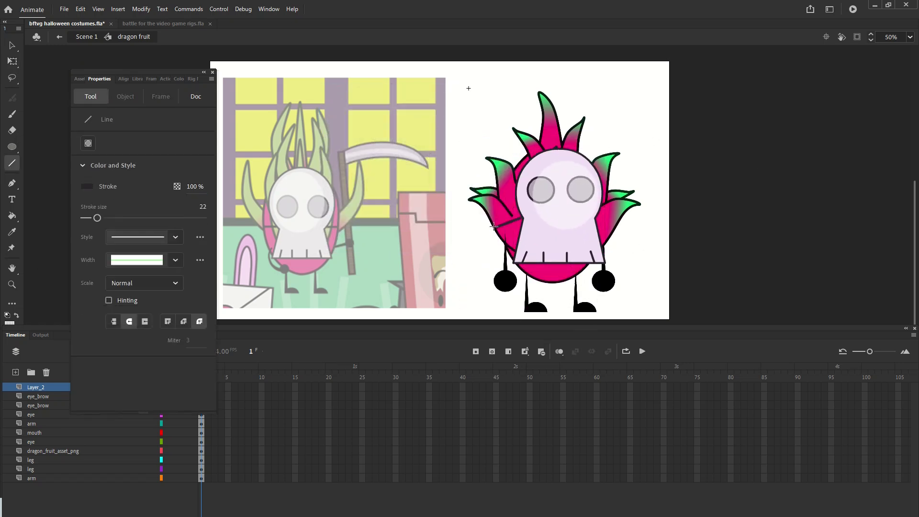
{"action": "key", "text": "q"}
{"action": "double_click", "coordinate": [585, 207]}
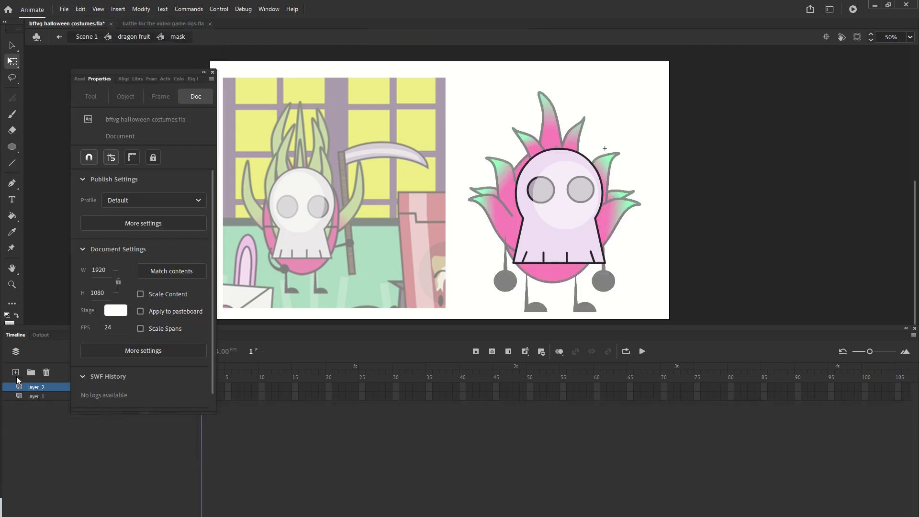
{"action": "key", "text": "n"}
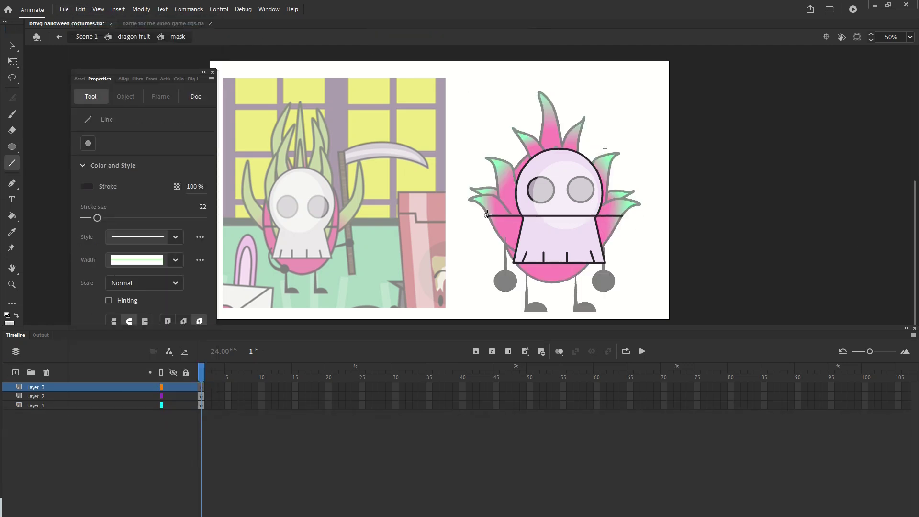
{"action": "left_click_drag", "start_coordinate": [70, 389], "coordinate": [76, 411]}
{"action": "left_click", "coordinate": [59, 37]}
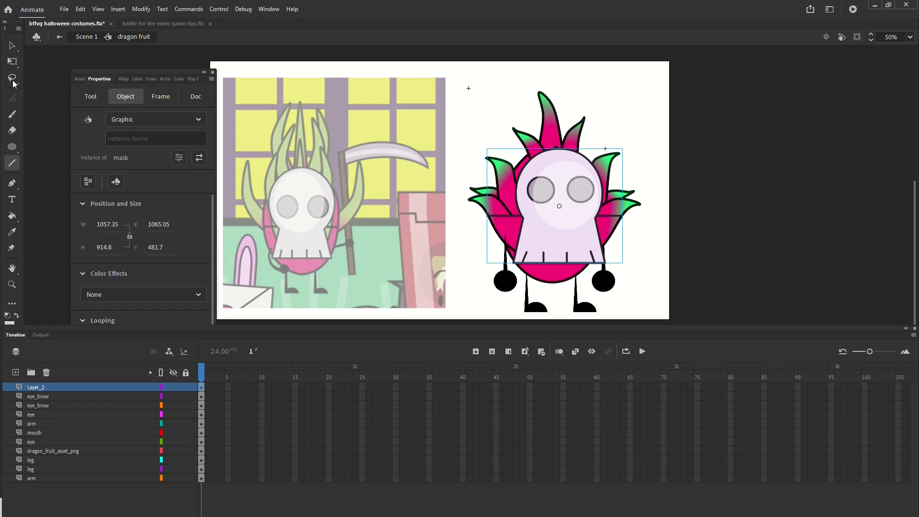
Add a new layer in the dragon fruit symbol and set the Rectangle tool's fill to an opaque dark brown.
{"action": "left_click", "coordinate": [12, 61]}
{"action": "left_click", "coordinate": [15, 372]}
{"action": "left_click", "coordinate": [11, 146]}
{"action": "left_click", "coordinate": [53, 146]}
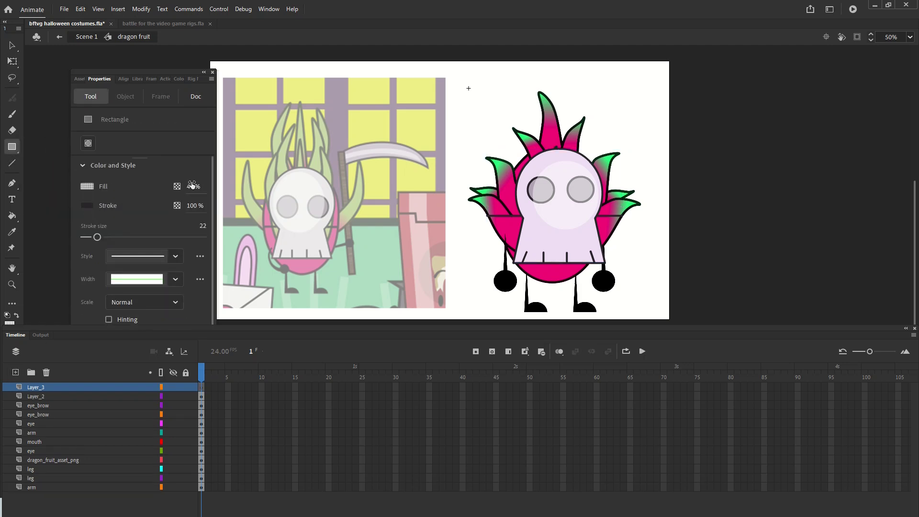
{"action": "left_click", "coordinate": [88, 187]}
{"action": "left_click", "coordinate": [260, 195]}
{"action": "left_click_drag", "start_coordinate": [396, 232], "coordinate": [356, 220]}
{"action": "left_click", "coordinate": [482, 263]}
{"action": "left_click", "coordinate": [560, 206]}
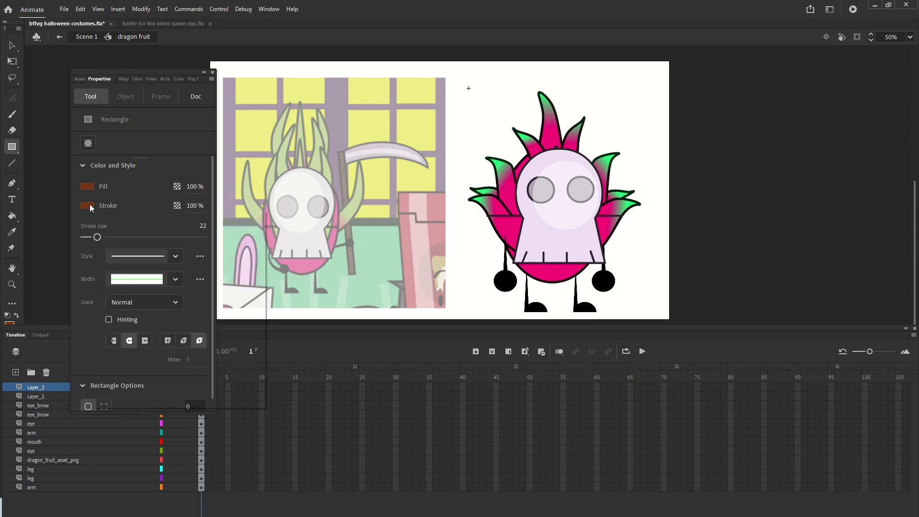
Set the stroke to near-black and draw a tall, narrow scythe handle over the reference scythe.
{"action": "left_click", "coordinate": [87, 206]}
{"action": "left_click", "coordinate": [271, 216]}
{"action": "left_click", "coordinate": [483, 314]}
{"action": "left_click", "coordinate": [559, 205]}
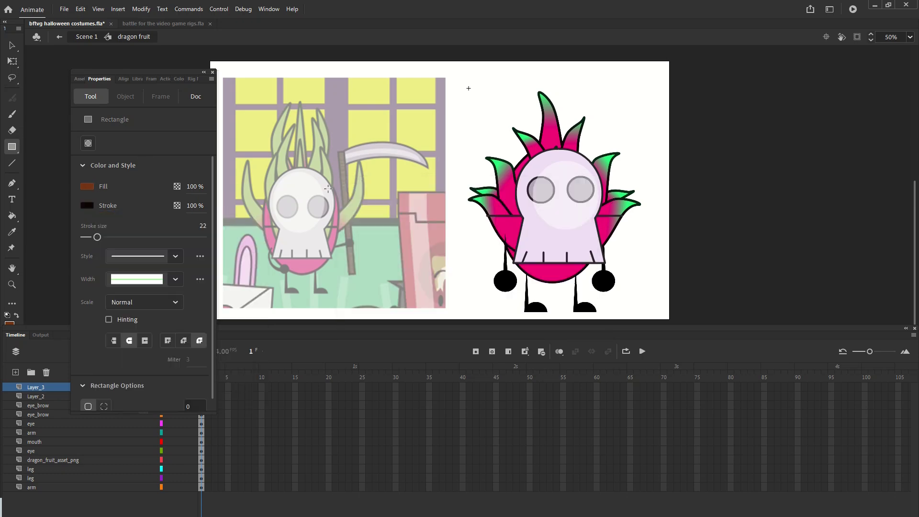
{"action": "left_click_drag", "start_coordinate": [340, 131], "coordinate": [350, 289]}
Set the Oval tool to a greyish-purple fill with a black stroke for the scythe blade.
{"action": "left_click", "coordinate": [13, 150]}
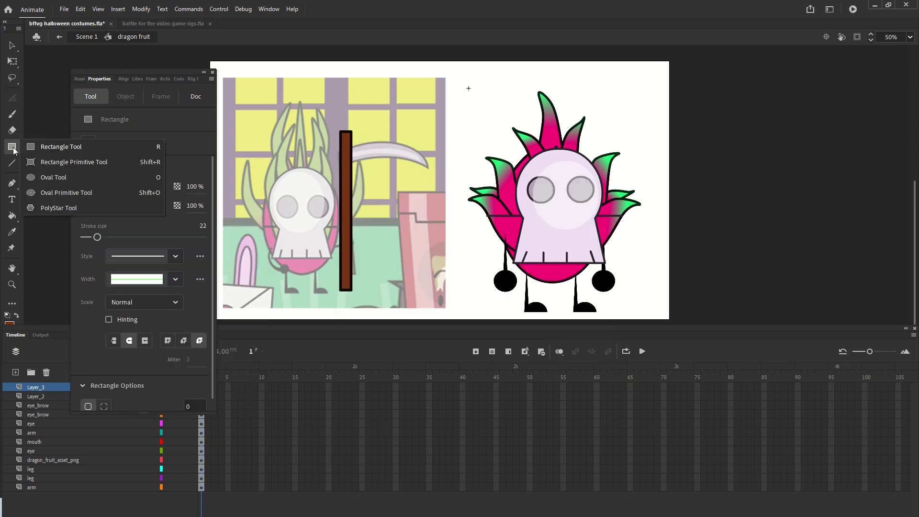
{"action": "left_click", "coordinate": [58, 177]}
{"action": "left_click", "coordinate": [87, 186]}
{"action": "left_click", "coordinate": [260, 197]}
{"action": "left_click", "coordinate": [441, 304]}
{"action": "left_click", "coordinate": [483, 234]}
{"action": "left_click", "coordinate": [558, 206]}
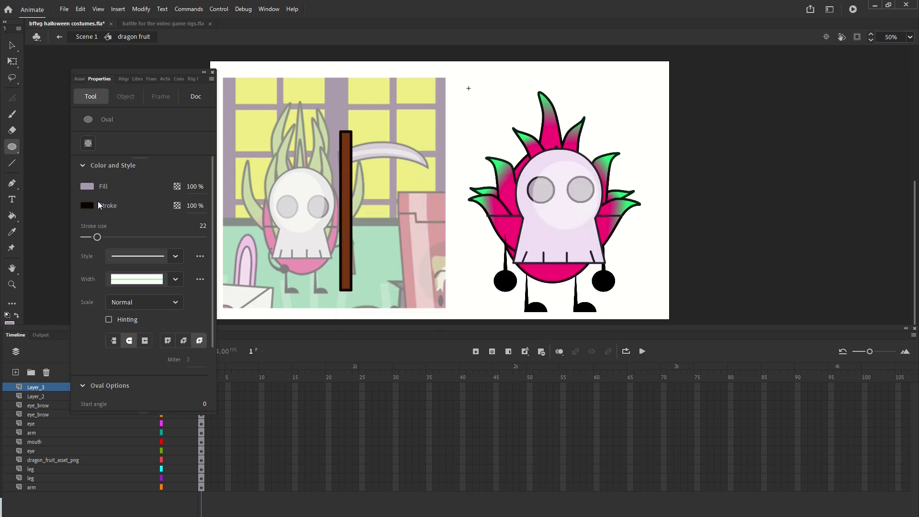
{"action": "left_click", "coordinate": [86, 205]}
{"action": "left_click", "coordinate": [272, 216]}
{"action": "left_click", "coordinate": [480, 318]}
{"action": "left_click", "coordinate": [559, 206]}
Draw two large overlapping ovals and delete the lower one, leaving a crescent blade about 1236 × 824.
{"action": "left_click_drag", "start_coordinate": [123, 73], "coordinate": [671, 83]}
{"action": "left_click_drag", "start_coordinate": [114, 103], "coordinate": [273, 268]}
{"action": "left_click_drag", "start_coordinate": [103, 166], "coordinate": [283, 337]}
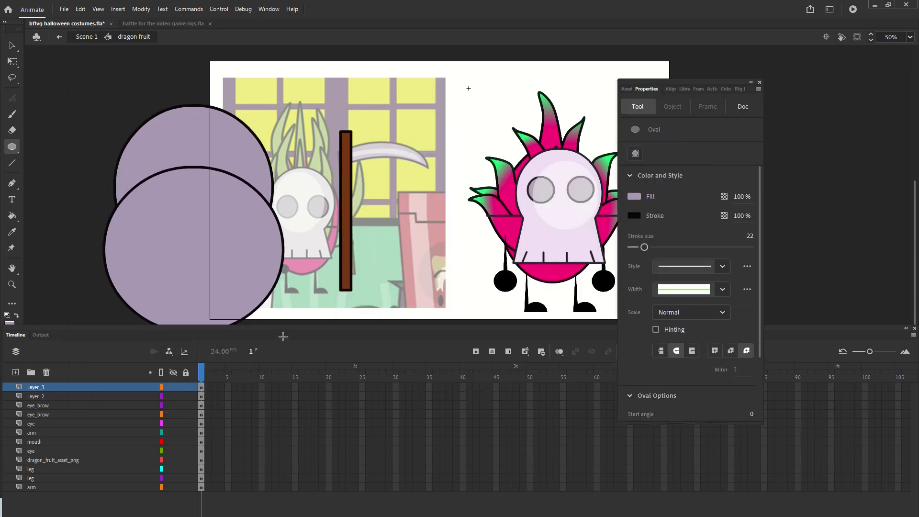
{"action": "key", "text": "v"}
{"action": "double_click", "coordinate": [185, 201]}
{"action": "key", "text": "Delete"}
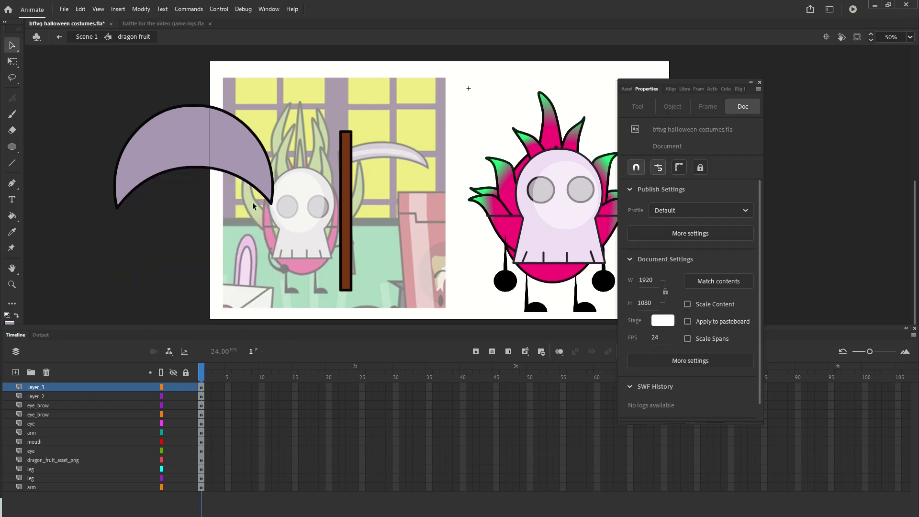
Duplicate the crescent blade's fill in place and scale the copy to about 929 × 288 inside the blade.
{"action": "right_click", "coordinate": [179, 136]}
{"action": "left_click", "coordinate": [208, 201]}
{"action": "right_click", "coordinate": [206, 199]}
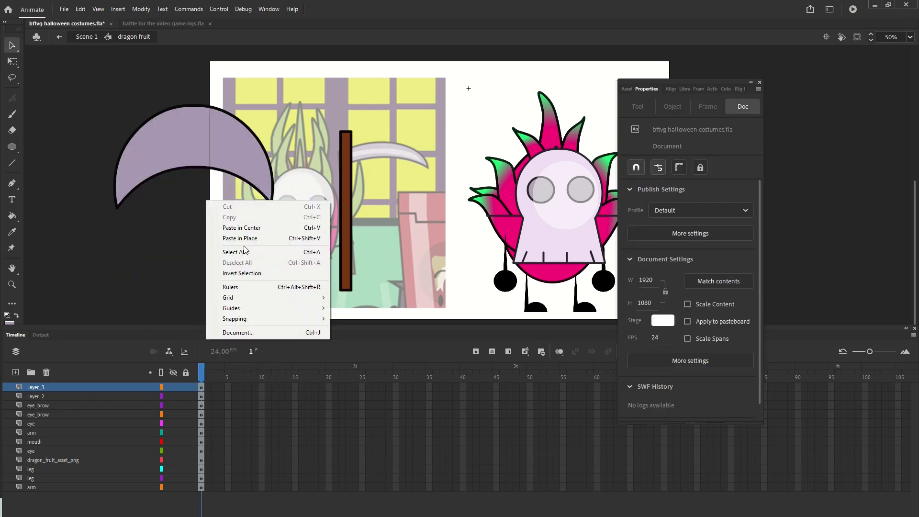
{"action": "left_click", "coordinate": [234, 239]}
{"action": "left_click_drag", "start_coordinate": [215, 136], "coordinate": [224, 211]}
{"action": "key", "text": "q"}
{"action": "left_click_drag", "start_coordinate": [281, 181], "coordinate": [233, 142]}
Recolour the inner crescent light lilac, stretch it to about 502 high and align it with the blade as a highlight.
{"action": "left_click", "coordinate": [634, 266]}
{"action": "left_click", "coordinate": [678, 319]}
{"action": "left_click", "coordinate": [634, 266]}
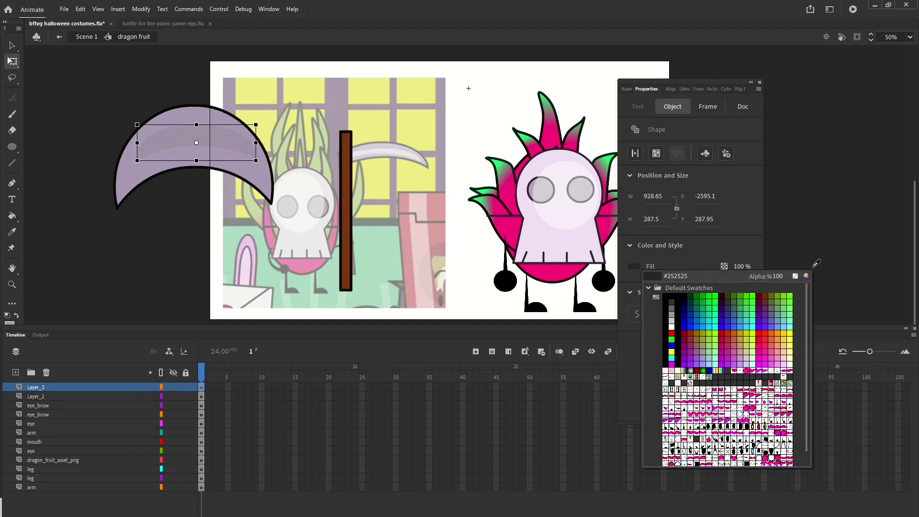
{"action": "left_click", "coordinate": [806, 276]}
{"action": "left_click", "coordinate": [558, 205]}
{"action": "mouse_move", "coordinate": [198, 123]}
{"action": "left_mouse_down"}
{"action": "mouse_move", "coordinate": [198, 110]}
{"action": "mouse_move", "coordinate": [198, 137]}
{"action": "left_mouse_up"}
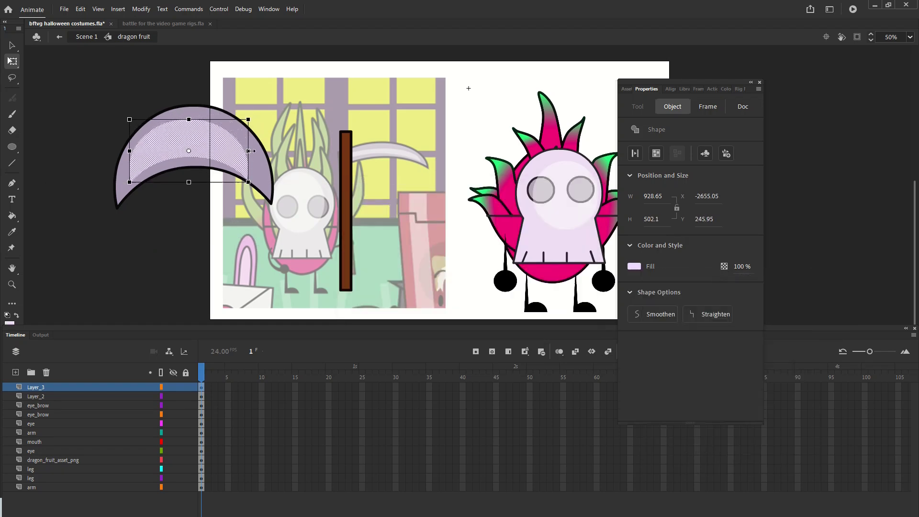
{"action": "left_click_drag", "start_coordinate": [256, 151], "coordinate": [263, 151]}
{"action": "left_click_drag", "start_coordinate": [229, 154], "coordinate": [227, 154]}
Group the blade with its highlight, and group the brown handle separately.
{"action": "left_click", "coordinate": [78, 77]}
{"action": "left_click_drag", "start_coordinate": [38, 74], "coordinate": [276, 212]}
{"action": "left_click", "coordinate": [141, 9]}
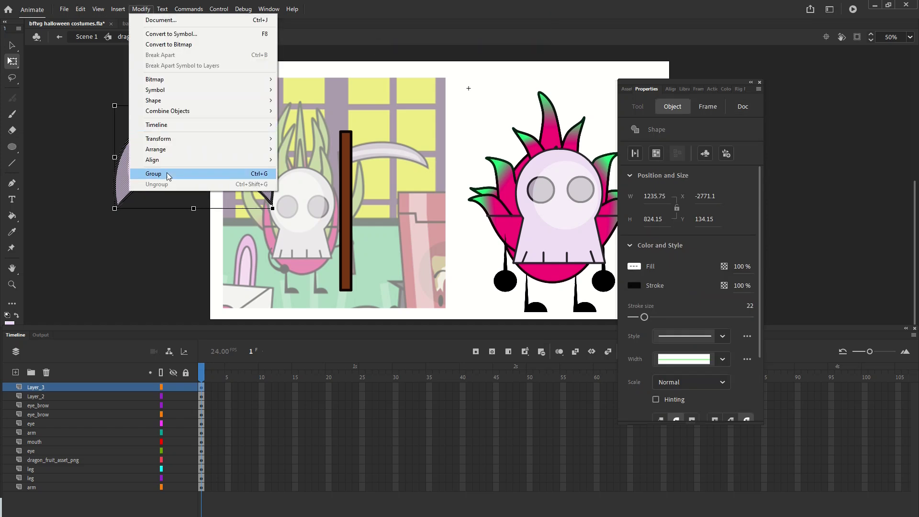
{"action": "left_click", "coordinate": [167, 174]}
{"action": "double_click", "coordinate": [345, 192]}
{"action": "left_click", "coordinate": [141, 9]}
{"action": "left_click", "coordinate": [167, 176]}
Move the blade group onto the upper end of the handle and scale it down to match the reference scythe.
{"action": "left_click_drag", "start_coordinate": [194, 147], "coordinate": [424, 138]}
{"action": "left_click_drag", "start_coordinate": [507, 93], "coordinate": [485, 118]}
{"action": "left_click_drag", "start_coordinate": [441, 154], "coordinate": [418, 155]}
Group the blade with the handle and move the scythe onto the dragon fruit's arm.
{"action": "left_click", "coordinate": [345, 153], "text": "shift"}
{"action": "left_click", "coordinate": [144, 9]}
{"action": "left_click", "coordinate": [182, 174]}
{"action": "left_click_drag", "start_coordinate": [345, 215], "coordinate": [603, 220]}
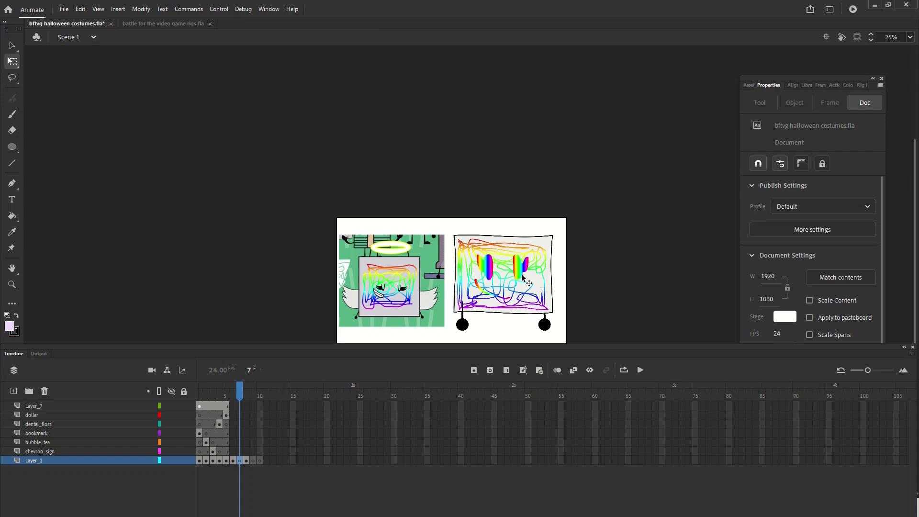
Open the drawing sheet symbol for editing, add a new layer and set the Line tool's stroke colour to #E8FEFF.
{"action": "double_click", "coordinate": [521, 273]}
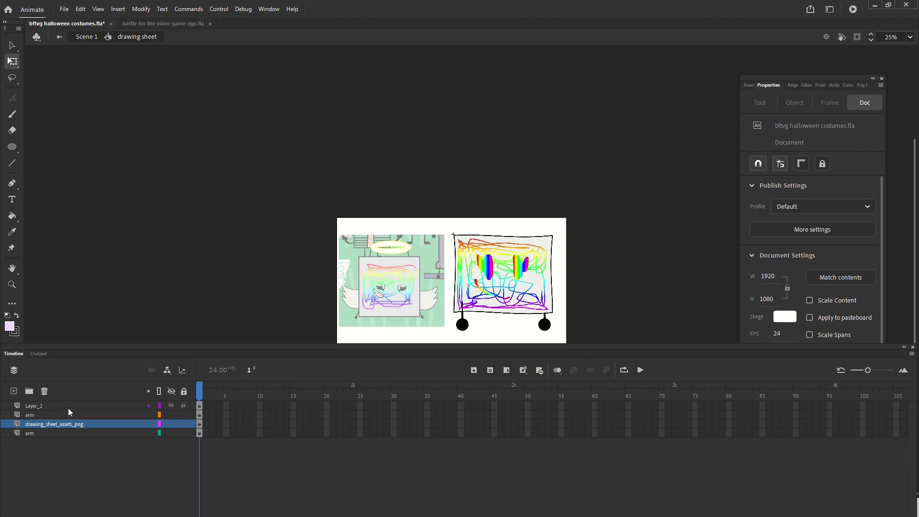
{"action": "left_click", "coordinate": [10, 164]}
{"action": "left_click", "coordinate": [757, 192]}
{"action": "left_click", "coordinate": [744, 207]}
{"action": "left_click_drag", "start_coordinate": [481, 224], "coordinate": [483, 200]}
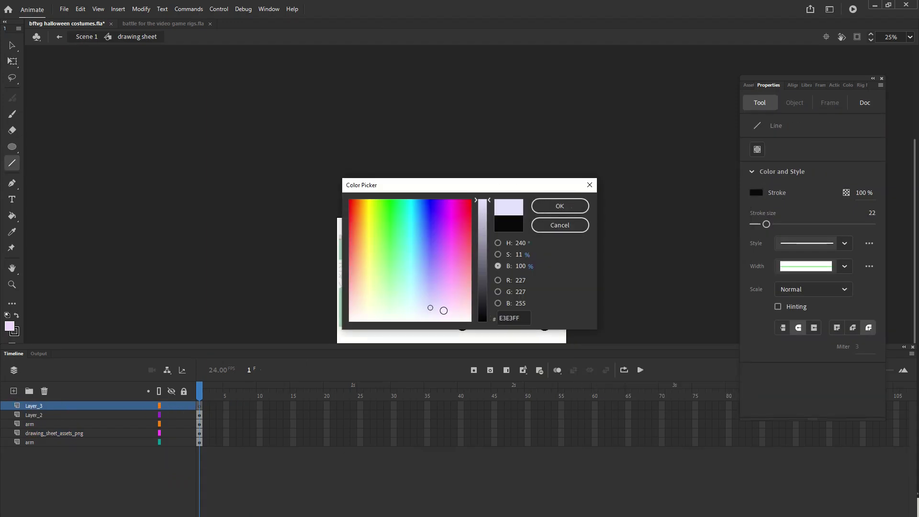
{"action": "left_click_drag", "start_coordinate": [421, 309], "coordinate": [410, 311]}
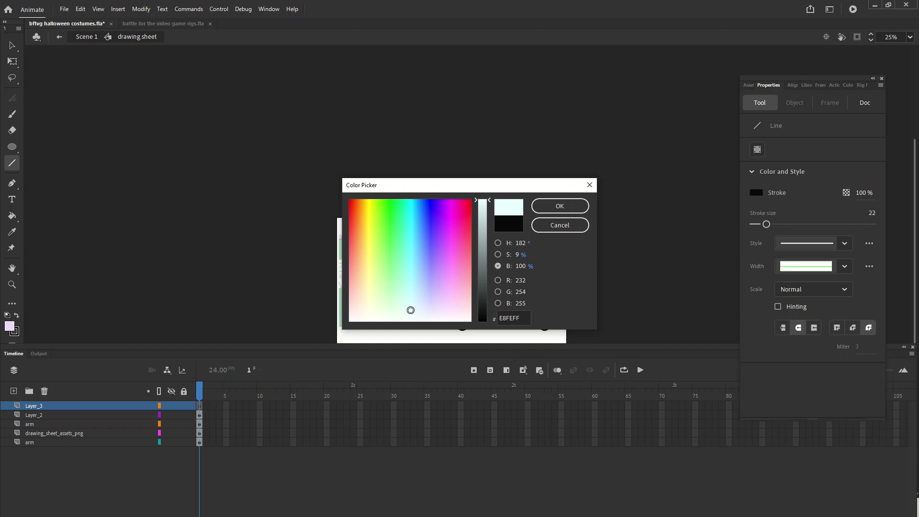
{"action": "left_click", "coordinate": [560, 206]}
Set the Oval tool's fill to the same pale cyan and its stroke to #2A2E2E.
{"action": "left_click", "coordinate": [12, 148]}
{"action": "left_click", "coordinate": [755, 193]}
{"action": "left_click", "coordinate": [757, 212]}
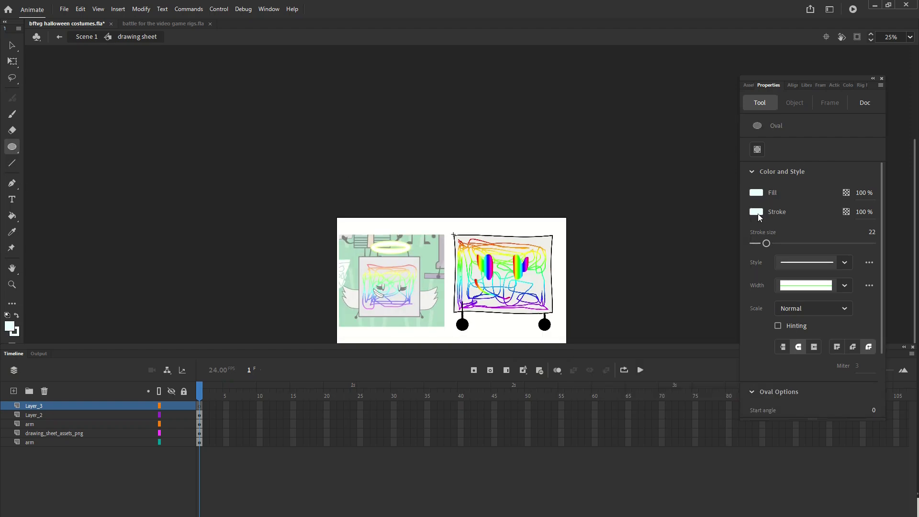
{"action": "left_click", "coordinate": [756, 212]}
{"action": "left_click", "coordinate": [737, 224]}
{"action": "mouse_move", "coordinate": [482, 283]}
{"action": "left_mouse_down"}
{"action": "mouse_move", "coordinate": [483, 312]}
{"action": "mouse_move", "coordinate": [484, 301]}
{"action": "left_mouse_up"}
{"action": "left_click", "coordinate": [568, 211]}
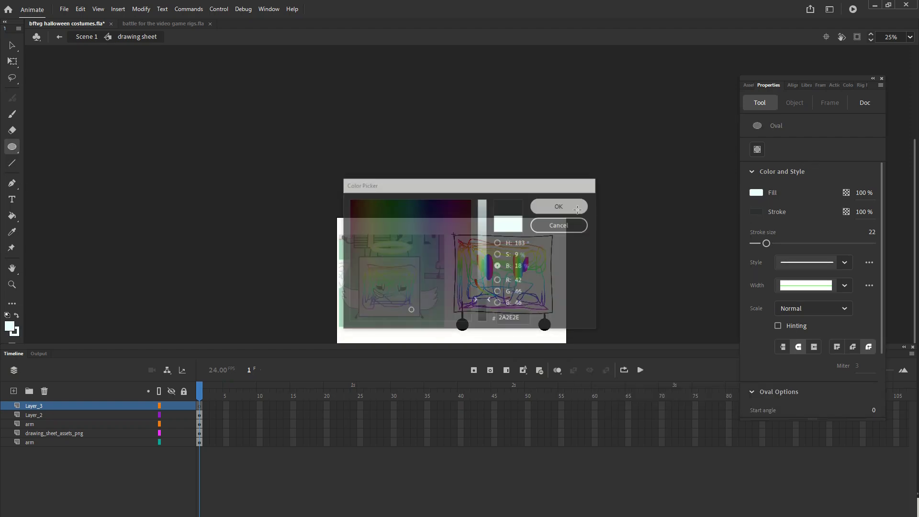
Zoom to 50% and lock every layer below the new top layer.
{"action": "left_click", "coordinate": [910, 37]}
{"action": "left_click", "coordinate": [880, 111]}
{"action": "left_click_drag", "start_coordinate": [913, 209], "coordinate": [912, 261]}
{"action": "left_click_drag", "start_coordinate": [184, 415], "coordinate": [178, 458]}
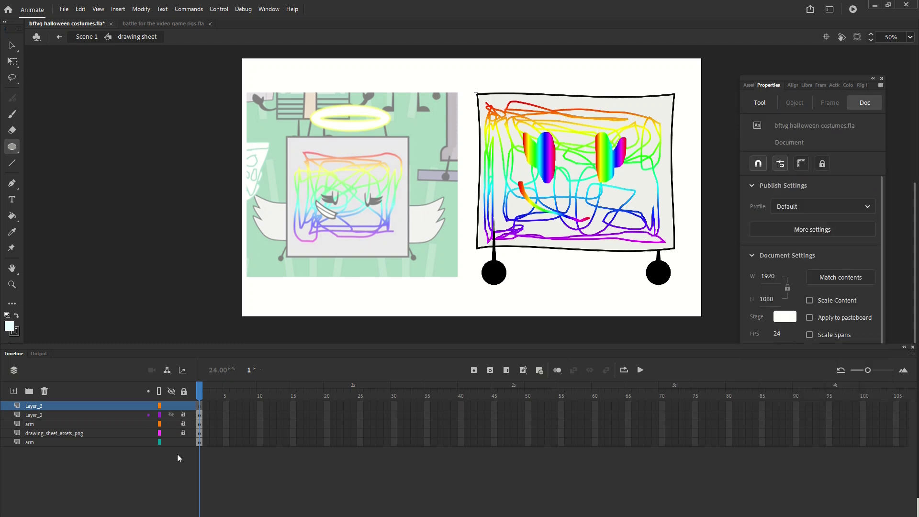
{"action": "left_click_drag", "start_coordinate": [462, 167], "coordinate": [427, 127]}
{"action": "left_click", "coordinate": [80, 9]}
{"action": "left_click", "coordinate": [91, 20]}
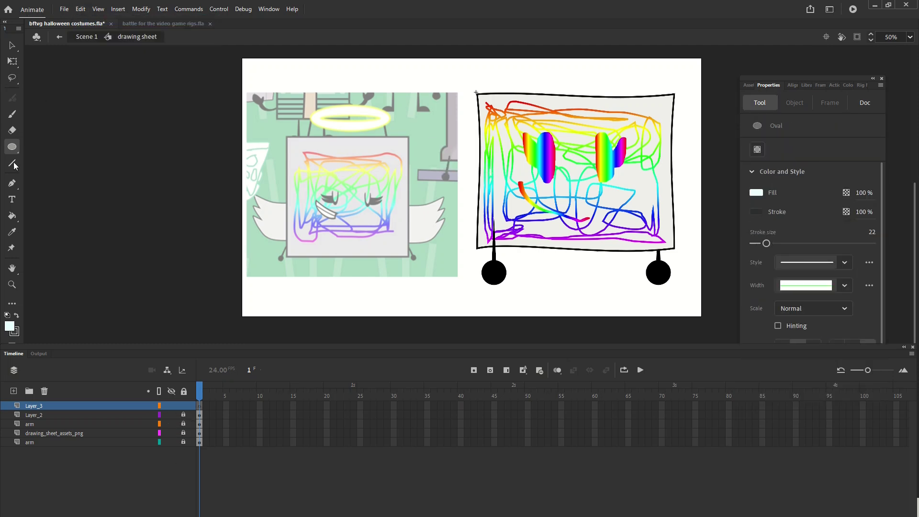
Draw a three-feathered wing outline beside the drawing sheet with the Line tool and bend its edges into curves.
{"action": "left_click", "coordinate": [12, 163]}
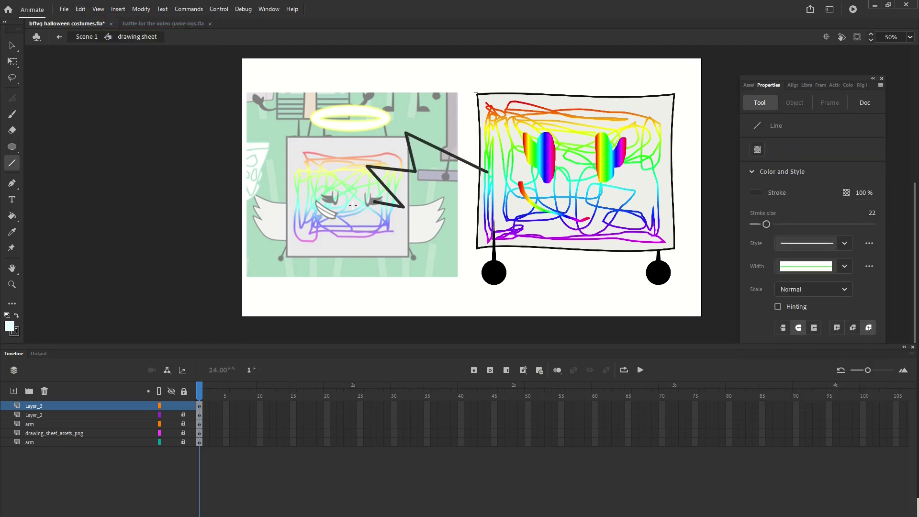
{"action": "left_click_drag", "start_coordinate": [352, 206], "coordinate": [484, 245]}
{"action": "key", "text": "q"}
{"action": "left_click_drag", "start_coordinate": [424, 229], "coordinate": [423, 253]}
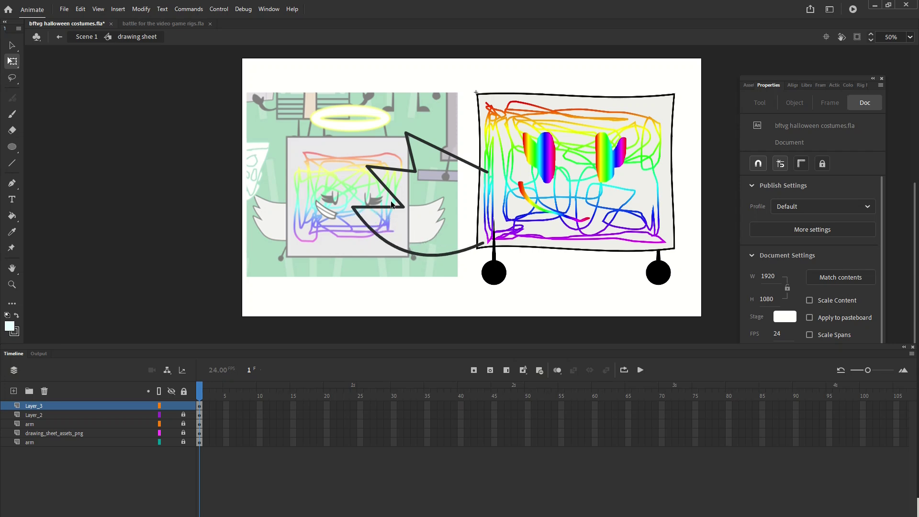
{"action": "left_click_drag", "start_coordinate": [352, 207], "coordinate": [356, 197]}
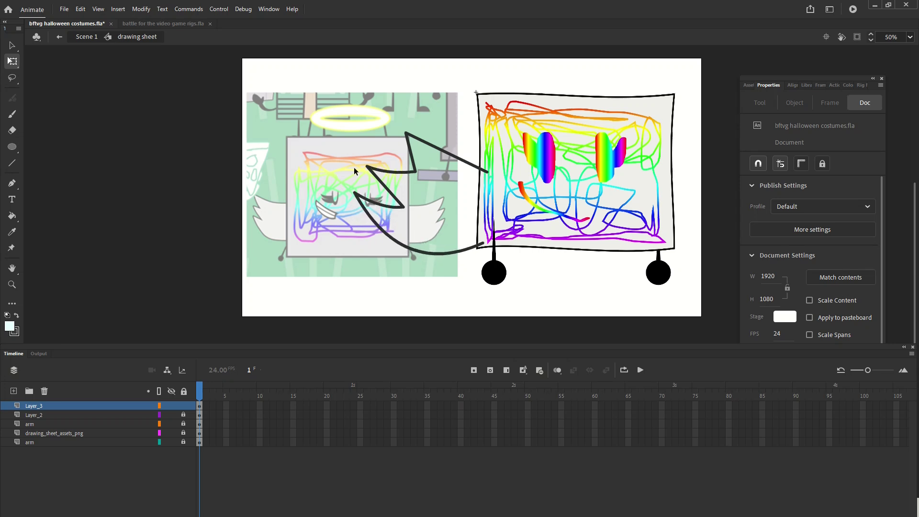
{"action": "left_click_drag", "start_coordinate": [408, 133], "coordinate": [383, 144]}
{"action": "left_click_drag", "start_coordinate": [449, 166], "coordinate": [453, 172]}
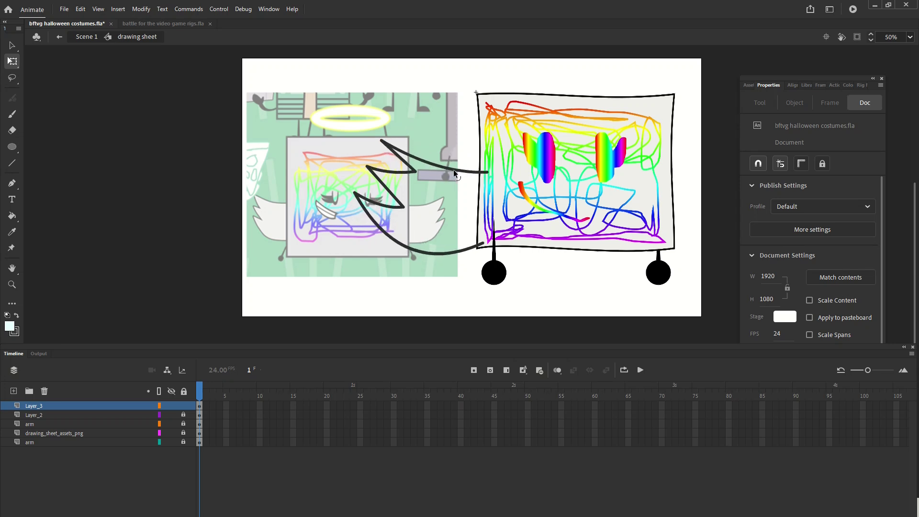
Close the wing outline along the sheet's left edge and fill it with pale cyan.
{"action": "key", "text": "n"}
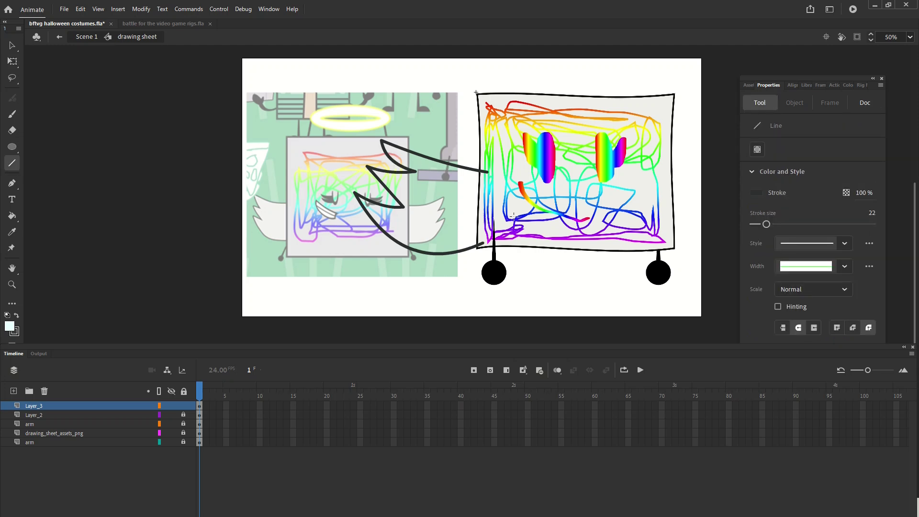
{"action": "key", "text": "k"}
{"action": "left_click", "coordinate": [460, 172]}
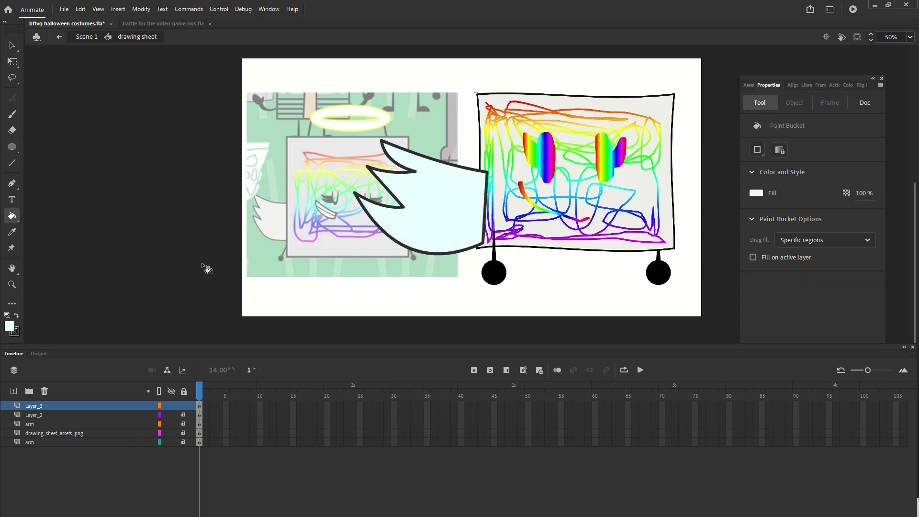
Enlarge the wing against the sheet's left edge, curve its upper feathers and set its stroke size to 18.
{"action": "left_click", "coordinate": [95, 407]}
{"action": "left_click", "coordinate": [6, 60]}
{"action": "left_click_drag", "start_coordinate": [355, 140], "coordinate": [355, 130]}
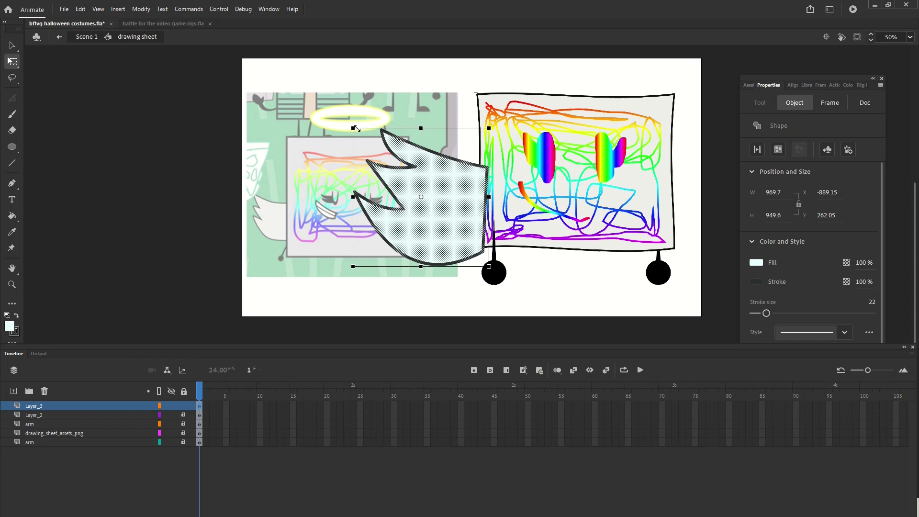
{"action": "left_click_drag", "start_coordinate": [431, 188], "coordinate": [439, 169]}
{"action": "left_click", "coordinate": [398, 100]}
{"action": "left_click_drag", "start_coordinate": [391, 112], "coordinate": [415, 113]}
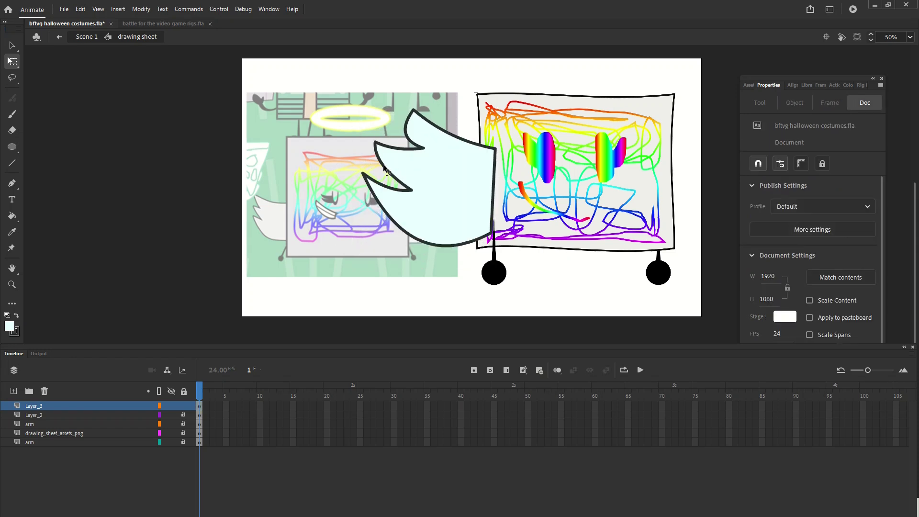
{"action": "left_click_drag", "start_coordinate": [347, 91], "coordinate": [515, 264]}
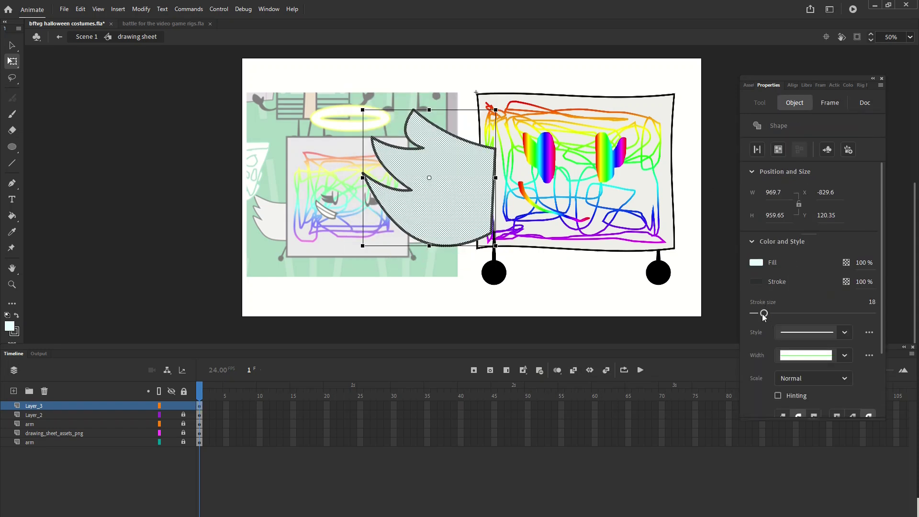
{"action": "left_click_drag", "start_coordinate": [496, 110], "coordinate": [497, 99]}
Duplicate the wing, flip the copy horizontally and place it at the sheet's right edge.
{"action": "left_click_drag", "start_coordinate": [484, 158], "coordinate": [670, 151]}
{"action": "left_click", "coordinate": [81, 10]}
{"action": "left_click", "coordinate": [117, 110]}
{"action": "right_click", "coordinate": [673, 146]}
{"action": "mouse_move", "coordinate": [749, 316]}
{"action": "left_click", "coordinate": [642, 415]}
{"action": "left_click_drag", "start_coordinate": [630, 201], "coordinate": [717, 191]}
Move the wings' layer to the bottom of the layer stack and add a new layer at the top.
{"action": "left_click_drag", "start_coordinate": [122, 407], "coordinate": [113, 448]}
{"action": "left_click", "coordinate": [84, 405]}
{"action": "left_click", "coordinate": [13, 391]}
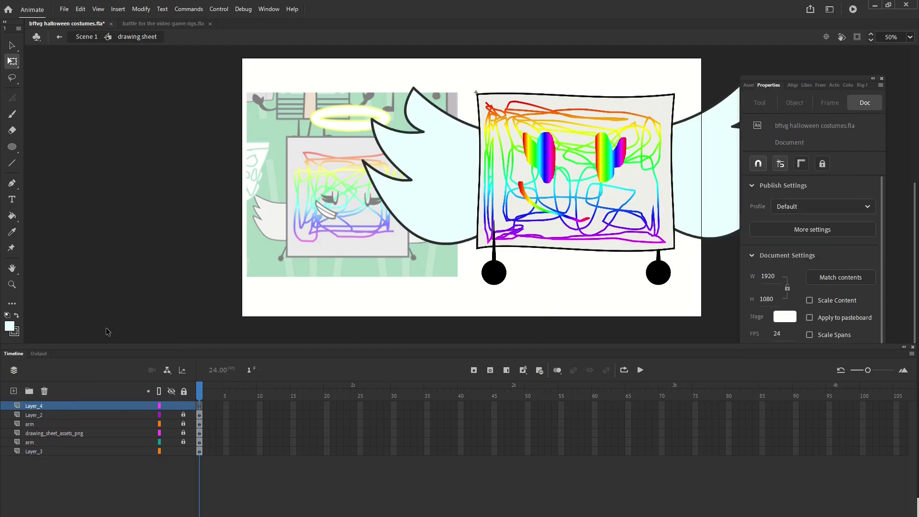
Set the Line tool's stroke to a pale cream and draw two lines rising from the sheet's top edge.
{"action": "key", "text": "n"}
{"action": "left_click", "coordinate": [756, 192]}
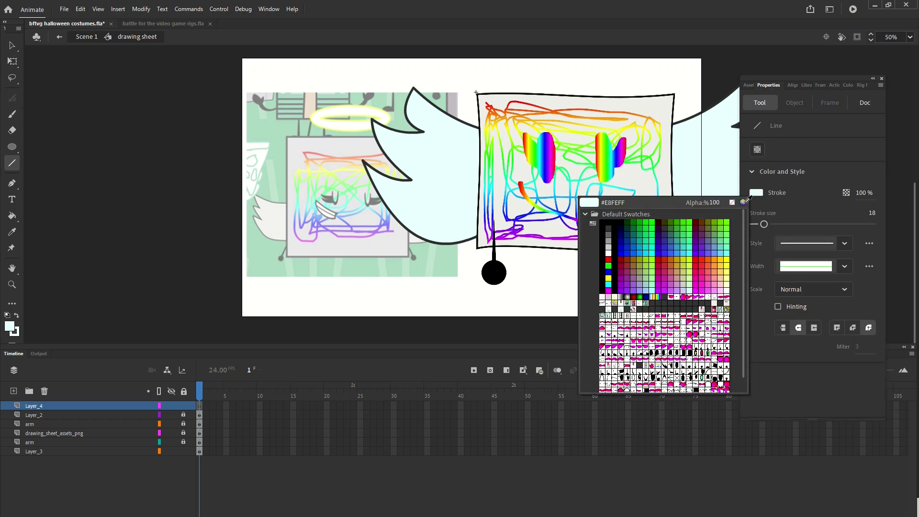
{"action": "left_click", "coordinate": [730, 200]}
{"action": "left_click_drag", "start_coordinate": [483, 264], "coordinate": [482, 197]}
{"action": "left_click", "coordinate": [570, 206]}
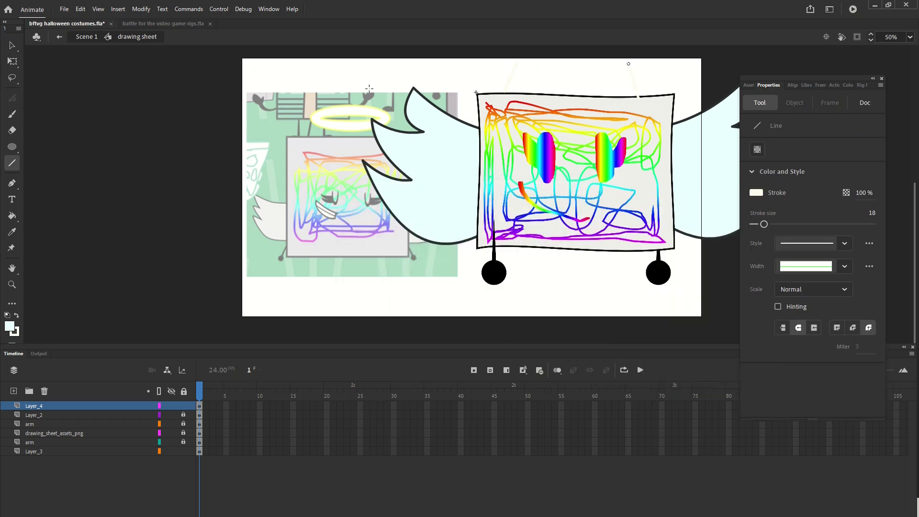
Set the Classic Brush to fill #FFE0CA, size 28 and a narrow upright oval brush shape.
{"action": "left_click", "coordinate": [12, 115]}
{"action": "left_click", "coordinate": [756, 193]}
{"action": "left_click", "coordinate": [731, 201]}
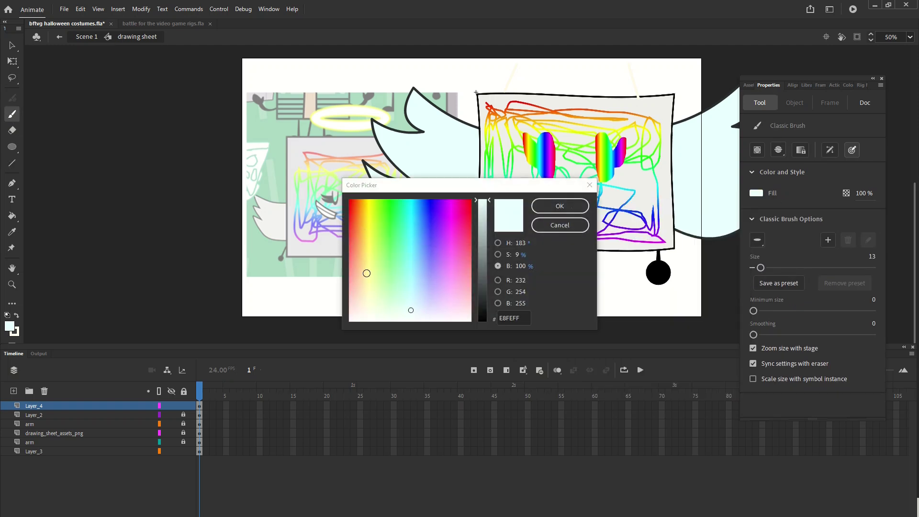
{"action": "left_click", "coordinate": [361, 298]}
{"action": "left_click", "coordinate": [560, 206]}
{"action": "left_click_drag", "start_coordinate": [761, 267], "coordinate": [770, 267]}
{"action": "left_click", "coordinate": [757, 240]}
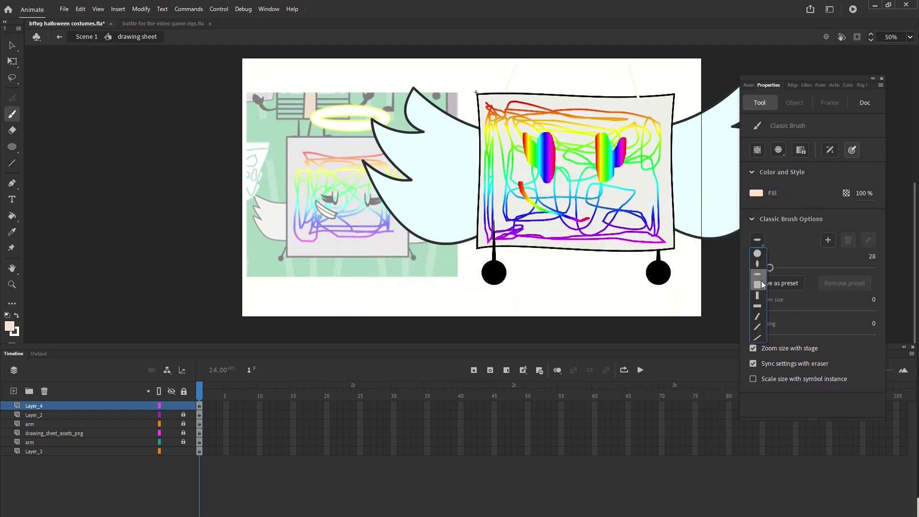
{"action": "left_click", "coordinate": [757, 282]}
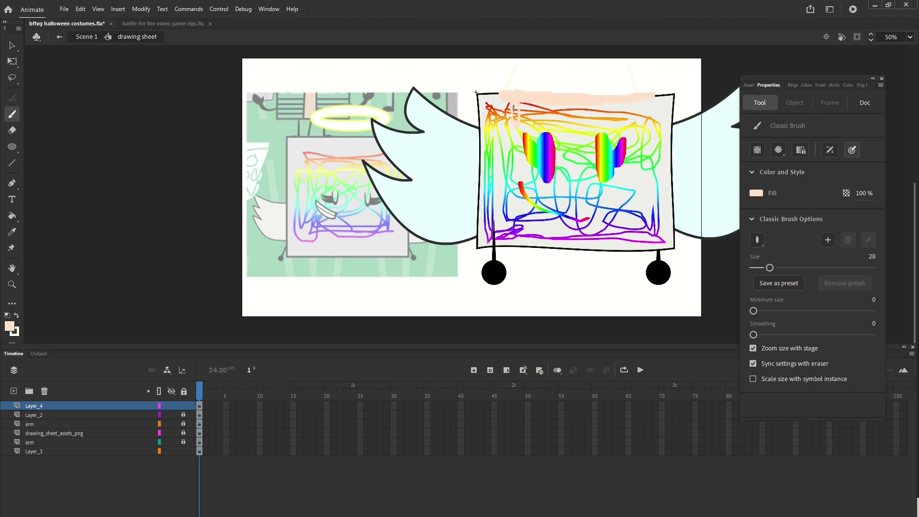
Delete the peach stroke painted along the sheet's top edge.
{"action": "key", "text": "q"}
{"action": "left_click", "coordinate": [551, 95]}
{"action": "key", "text": "Delete"}
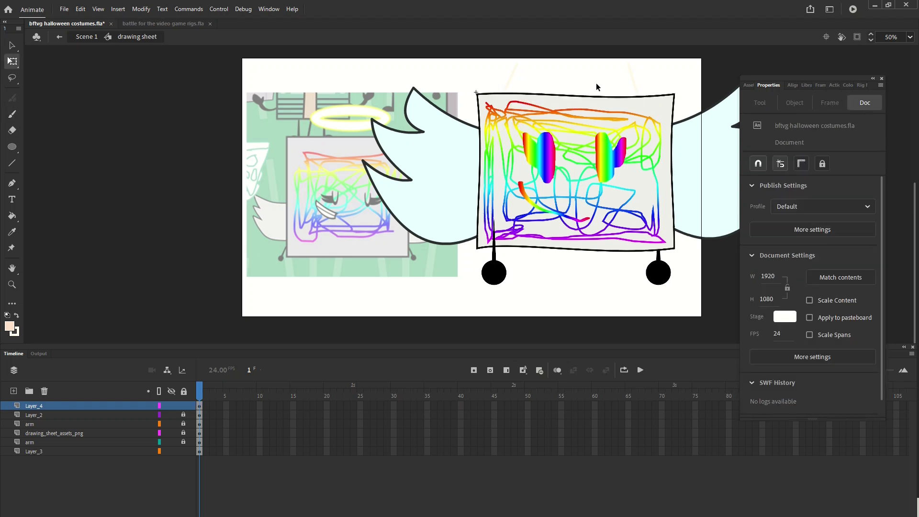
Select the two cream halo lines above the sheet and move them slightly down.
{"action": "left_click", "coordinate": [58, 407]}
{"action": "left_click_drag", "start_coordinate": [632, 71], "coordinate": [633, 76]}
{"action": "left_click", "coordinate": [680, 79]}
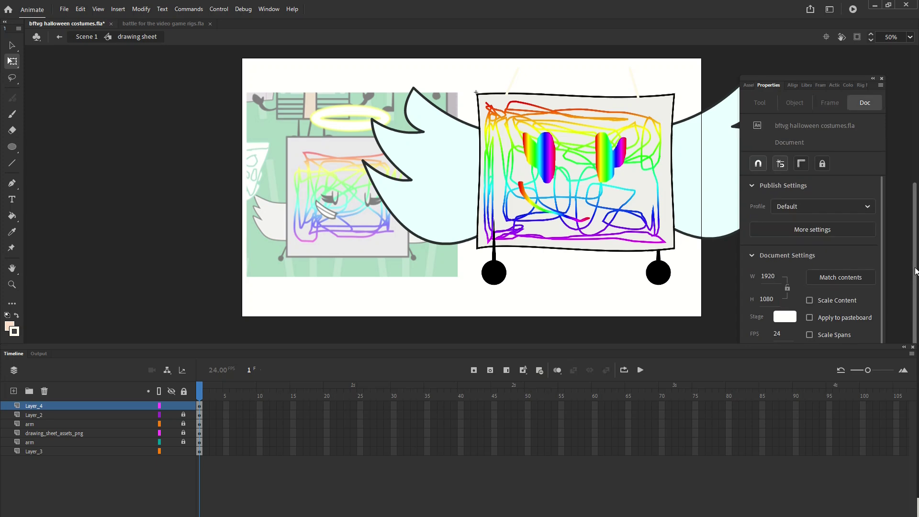
Set the Oval tool's fill to a bright golden yellow.
{"action": "left_click_drag", "start_coordinate": [914, 268], "coordinate": [914, 240]}
{"action": "left_click", "coordinate": [12, 146]}
{"action": "left_click", "coordinate": [756, 192]}
{"action": "left_click", "coordinate": [737, 202]}
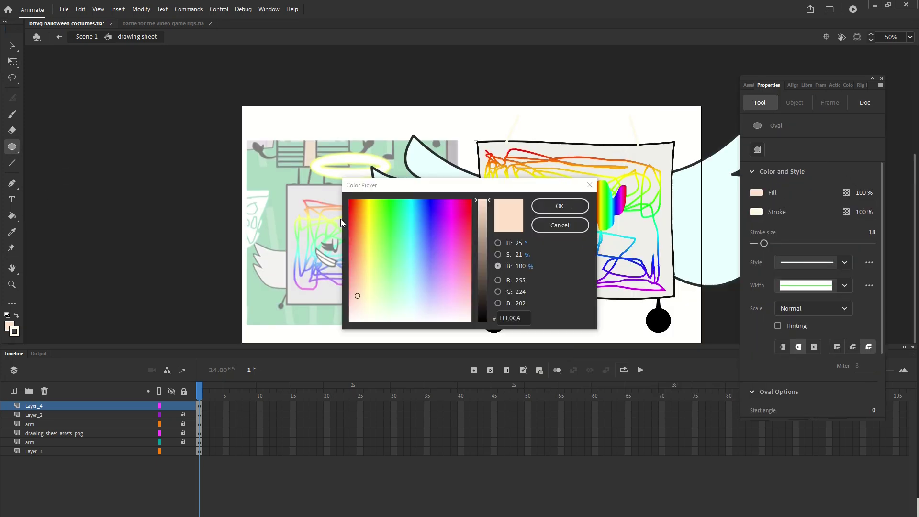
{"action": "left_click", "coordinate": [364, 199]}
{"action": "left_click", "coordinate": [559, 206]}
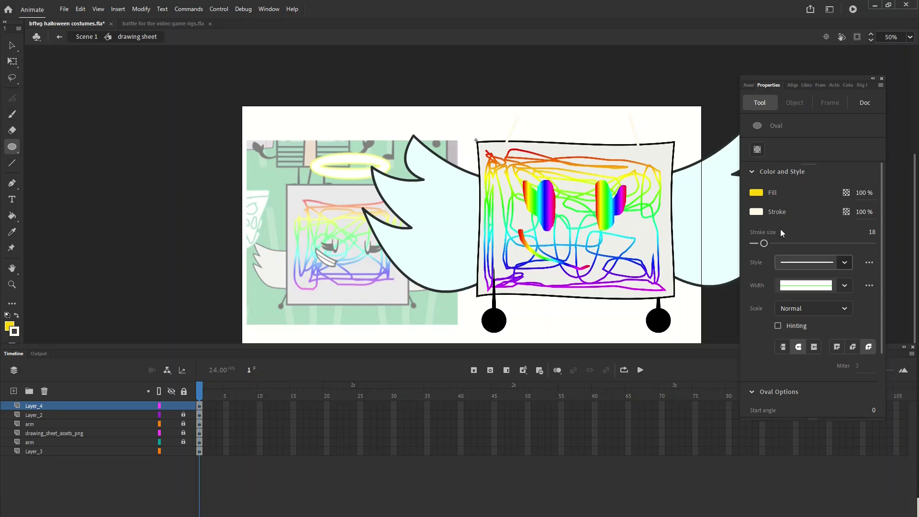
Set the Oval tool's stroke to the dark brown #302600.
{"action": "left_click", "coordinate": [757, 212]}
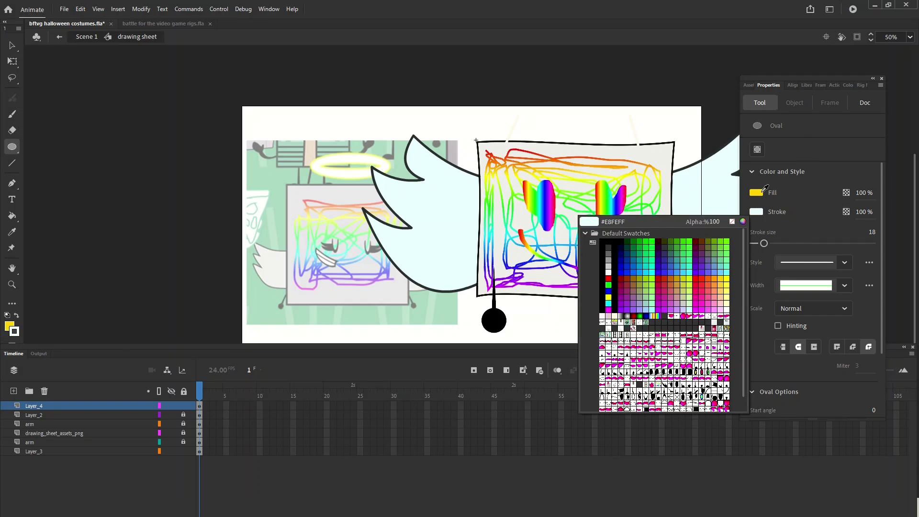
{"action": "left_click", "coordinate": [762, 193]}
{"action": "left_click", "coordinate": [760, 211]}
{"action": "left_click", "coordinate": [753, 192]}
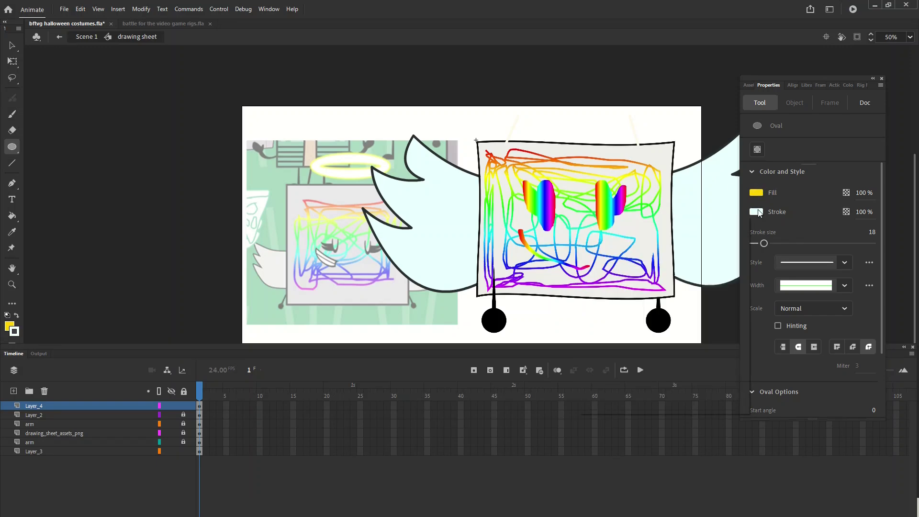
{"action": "left_click", "coordinate": [758, 210]}
{"action": "left_click", "coordinate": [743, 222]}
{"action": "left_click_drag", "start_coordinate": [366, 206], "coordinate": [366, 178]}
{"action": "left_click", "coordinate": [485, 297]}
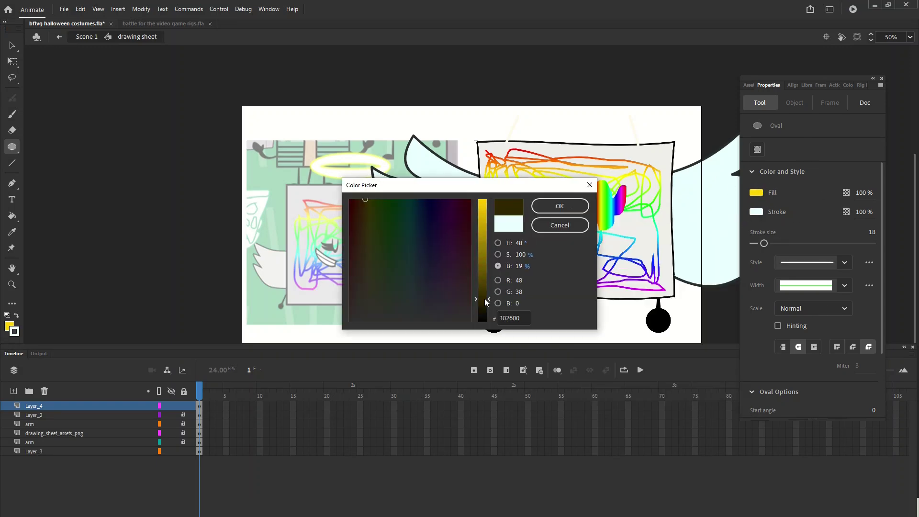
{"action": "left_click", "coordinate": [560, 206]}
Draw a flat yellow halo from two concentric ovals above the reference image and delete the inner oval's fill.
{"action": "mouse_move", "coordinate": [154, 123]}
{"action": "left_mouse_down"}
{"action": "mouse_move", "coordinate": [308, 216]}
{"action": "mouse_move", "coordinate": [345, 166]}
{"action": "mouse_move", "coordinate": [317, 161]}
{"action": "left_mouse_up"}
{"action": "left_click", "coordinate": [9, 62]}
{"action": "left_click", "coordinate": [279, 144]}
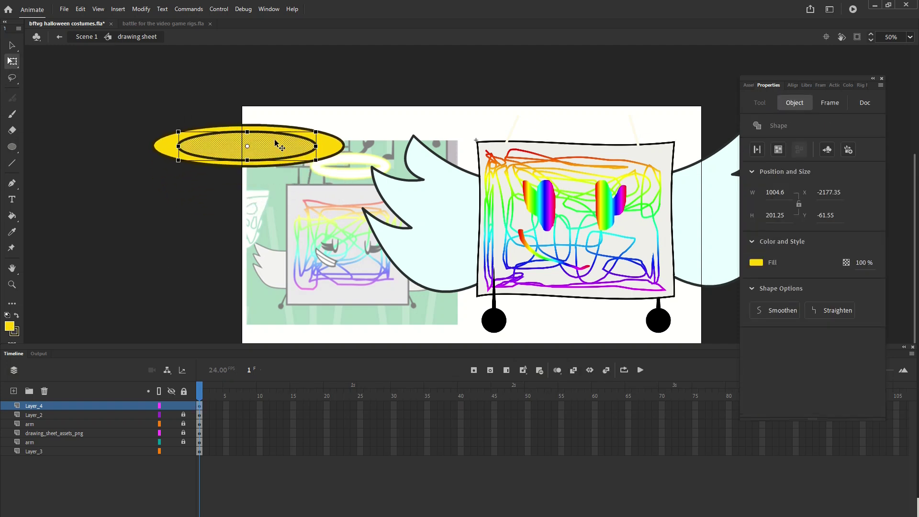
{"action": "key", "text": "Delete"}
Distribute the halo to its own layer and move it above the drawing sheet.
{"action": "left_click_drag", "start_coordinate": [382, 194], "coordinate": [148, 96]}
{"action": "left_click_drag", "start_coordinate": [356, 88], "coordinate": [151, 194]}
{"action": "right_click", "coordinate": [325, 141]}
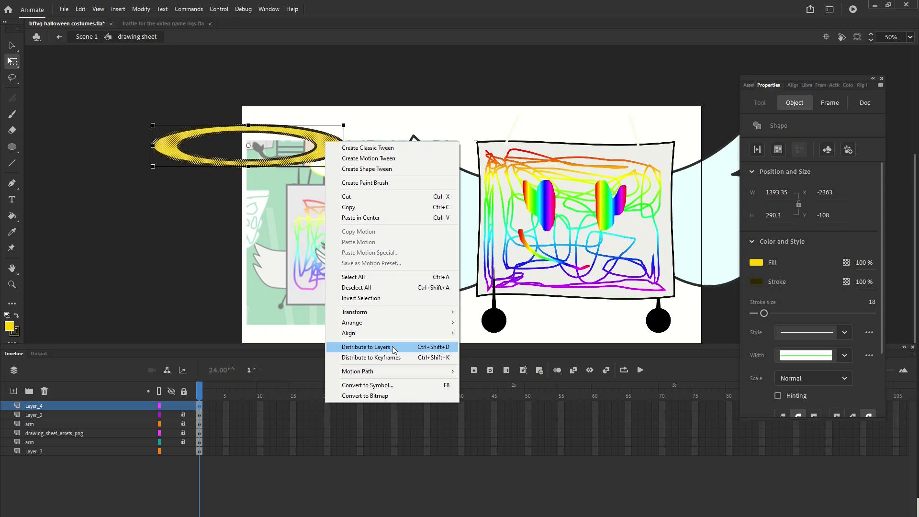
{"action": "left_click", "coordinate": [365, 346]}
{"action": "left_click_drag", "start_coordinate": [249, 132], "coordinate": [577, 86]}
Add a golden glow filter to the frame of the halo's layer.
{"action": "left_click", "coordinate": [830, 102]}
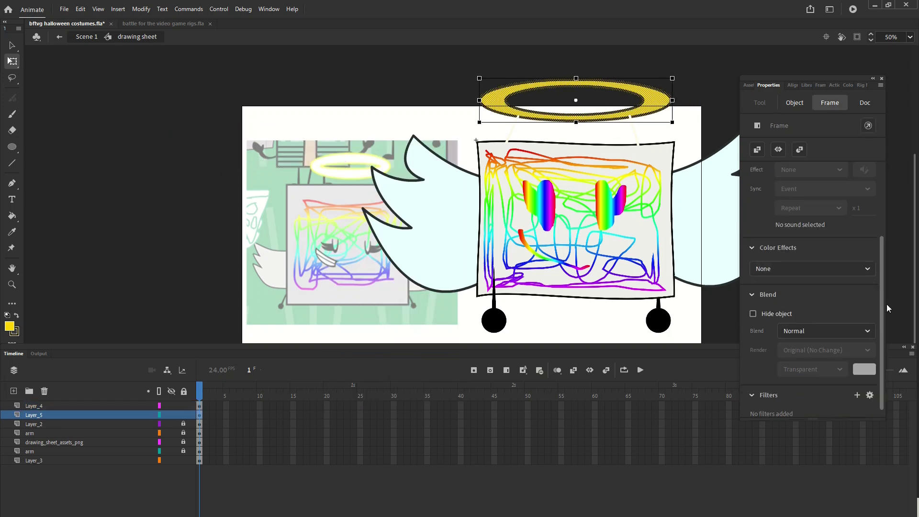
{"action": "scroll", "coordinate": [814, 287], "scroll_direction": "down", "scroll_amount": 1}
{"action": "left_click", "coordinate": [857, 308]}
{"action": "left_click", "coordinate": [837, 311]}
{"action": "left_click_drag", "start_coordinate": [785, 352], "coordinate": [812, 350]}
{"action": "left_click", "coordinate": [858, 373]}
Change the halo's fill to white.
{"action": "left_click", "coordinate": [659, 102]}
{"action": "left_click", "coordinate": [795, 103]}
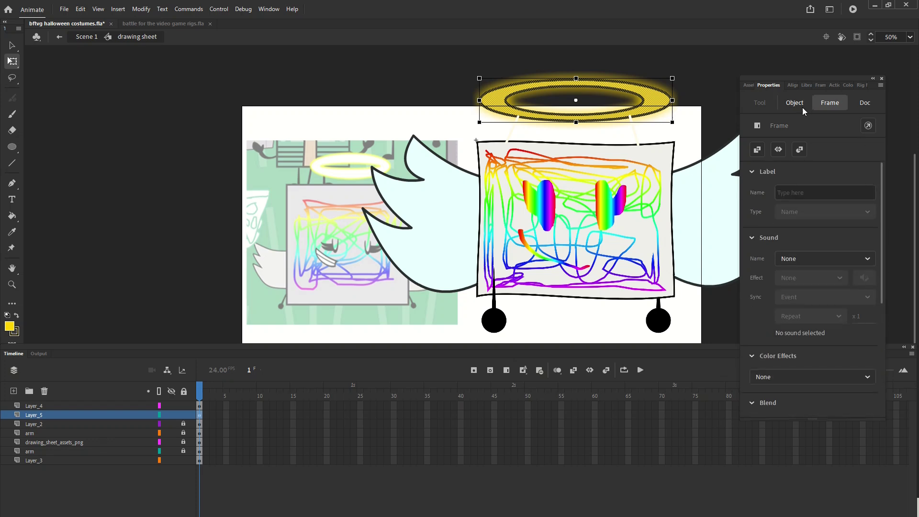
{"action": "left_click", "coordinate": [756, 263]}
{"action": "left_click", "coordinate": [585, 322]}
{"action": "left_click", "coordinate": [325, 102]}
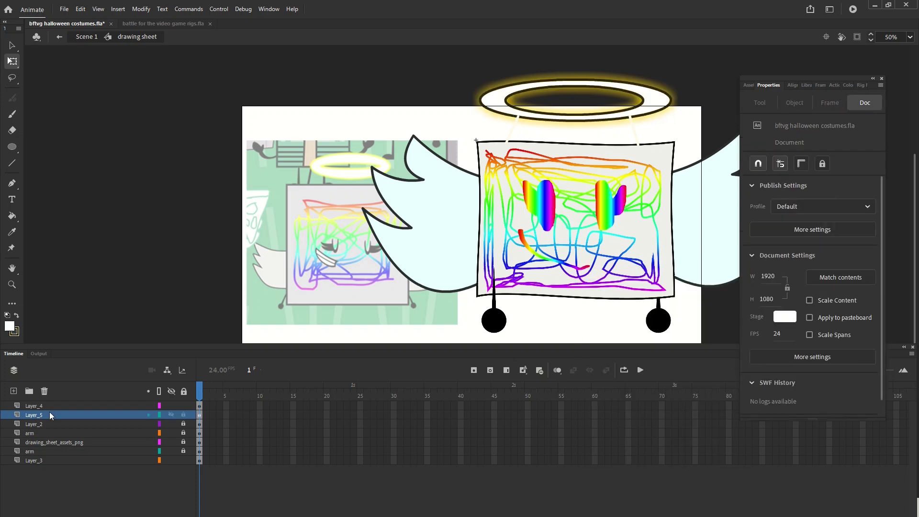
Move the halo lines' layer to the bottom of the layer stack.
{"action": "left_click_drag", "start_coordinate": [34, 405], "coordinate": [33, 462]}
{"action": "left_click", "coordinate": [286, 113]}
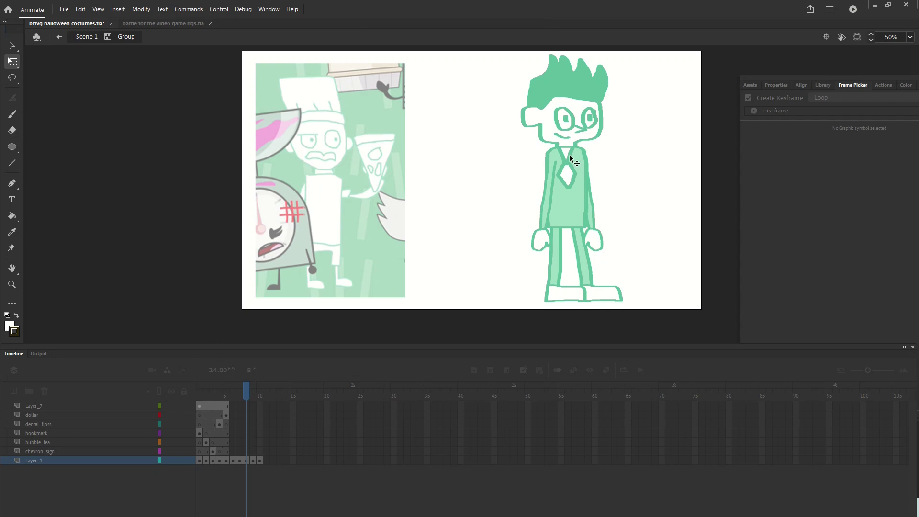
Set the Classic Brush's fill to the dark green of the character's hair.
{"action": "left_click", "coordinate": [575, 161]}
{"action": "left_click", "coordinate": [214, 124]}
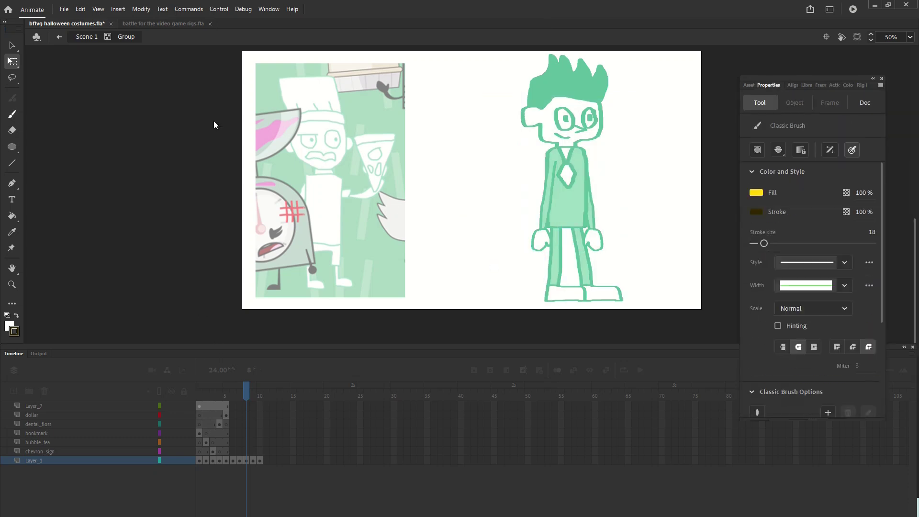
{"action": "left_click", "coordinate": [756, 193]}
{"action": "left_click", "coordinate": [545, 99]}
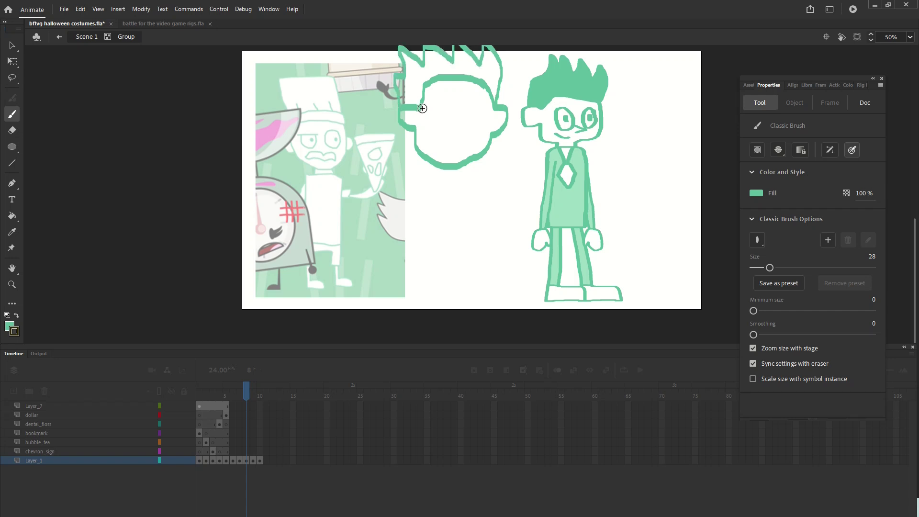
Paint the hairline on the enlarged head outline beside the green character and fill the spiky hair green.
{"action": "left_click_drag", "start_coordinate": [422, 108], "coordinate": [492, 98]}
{"action": "left_click", "coordinate": [12, 216]}
{"action": "left_click", "coordinate": [462, 91]}
{"action": "left_click", "coordinate": [490, 76]}
{"action": "left_click", "coordinate": [758, 192]}
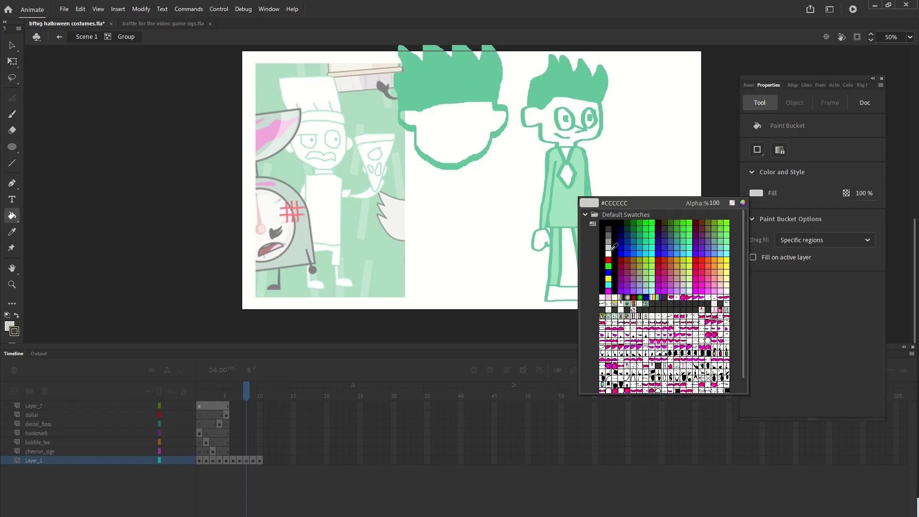
{"action": "left_click", "coordinate": [609, 252]}
Delete the enlarged head and hair drawn beside the green character.
{"action": "key", "text": "q"}
{"action": "left_click_drag", "start_coordinate": [379, 113], "coordinate": [478, 48]}
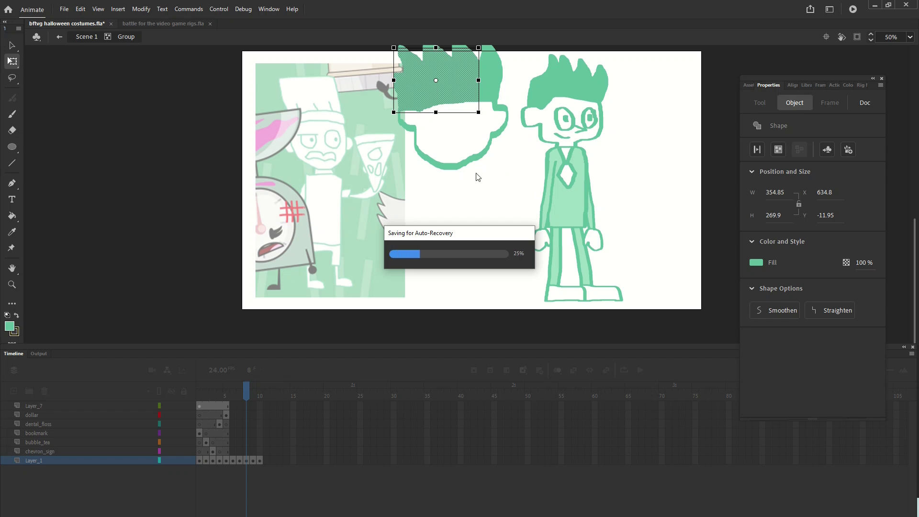
{"action": "scroll", "coordinate": [359, 64], "scroll_direction": "up", "scroll_amount": 1}
{"action": "left_click_drag", "start_coordinate": [357, 63], "coordinate": [513, 215]}
{"action": "key", "text": "Delete"}
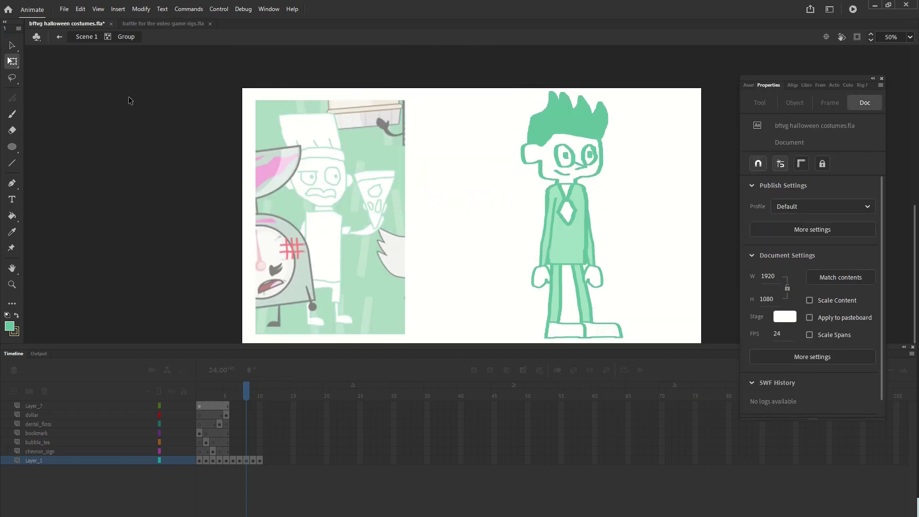
{"action": "left_click", "coordinate": [12, 114]}
{"action": "mouse_move", "coordinate": [471, 114]}
{"action": "left_mouse_down"}
{"action": "mouse_move", "coordinate": [375, 143]}
{"action": "mouse_move", "coordinate": [479, 185]}
{"action": "left_mouse_up"}
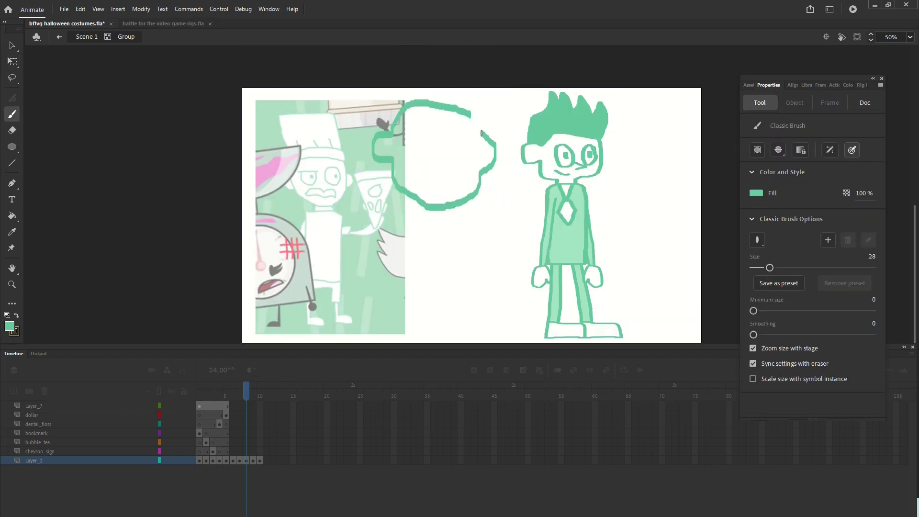
{"action": "left_click_drag", "start_coordinate": [381, 97], "coordinate": [486, 125]}
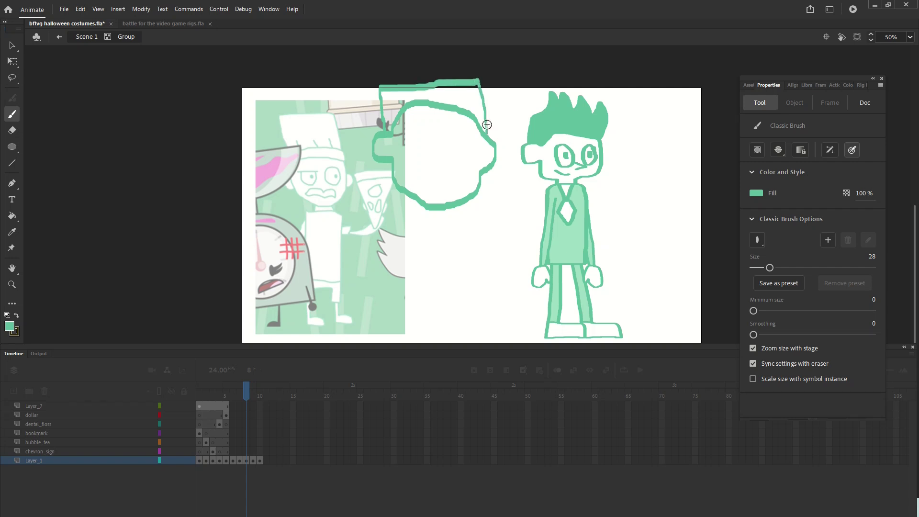
{"action": "left_click", "coordinate": [80, 9]}
{"action": "left_click", "coordinate": [98, 20]}
{"action": "key", "text": "ctrl+z"}
Set the Classic Brush size to 13, paint a head wearing a chef hat beside the green character, and fill it white.
{"action": "left_click_drag", "start_coordinate": [770, 267], "coordinate": [760, 267]}
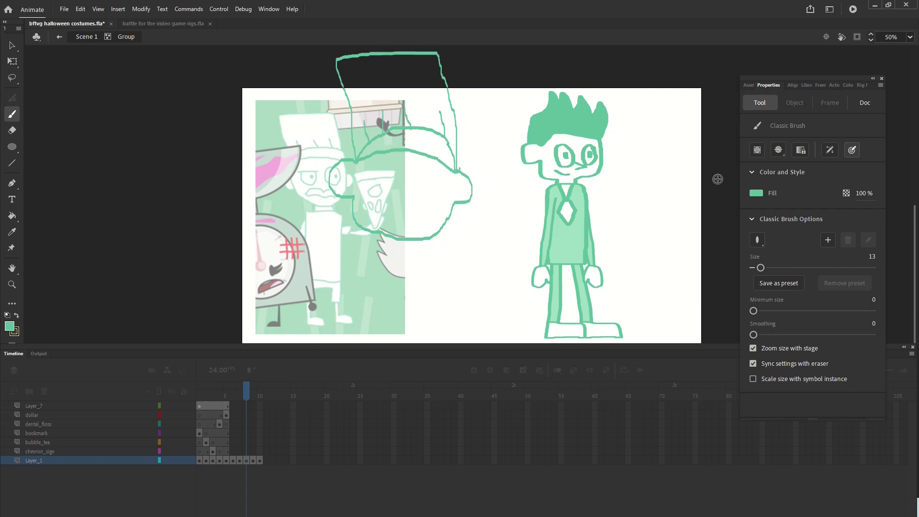
{"action": "key", "text": "k"}
{"action": "left_click", "coordinate": [383, 201]}
{"action": "left_click", "coordinate": [390, 92]}
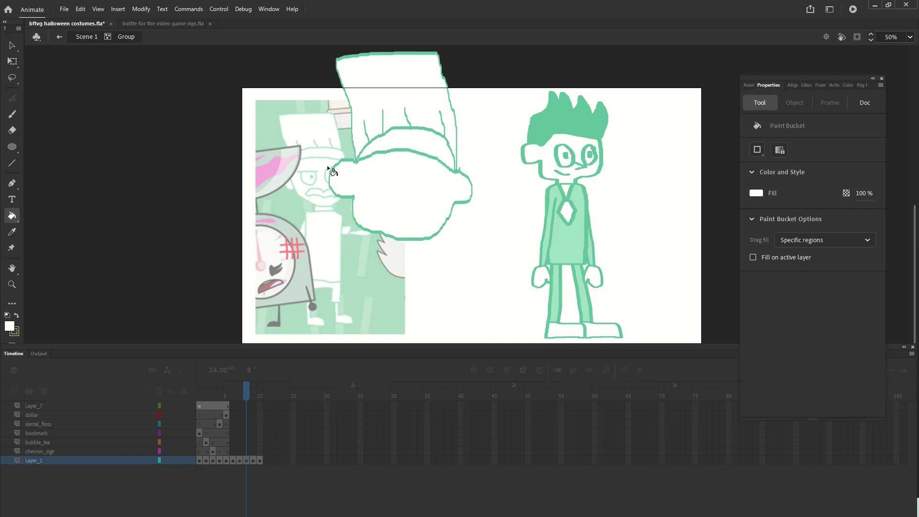
Paint the neck, torso and bent arm below the chef's head in dark green.
{"action": "key", "text": "b"}
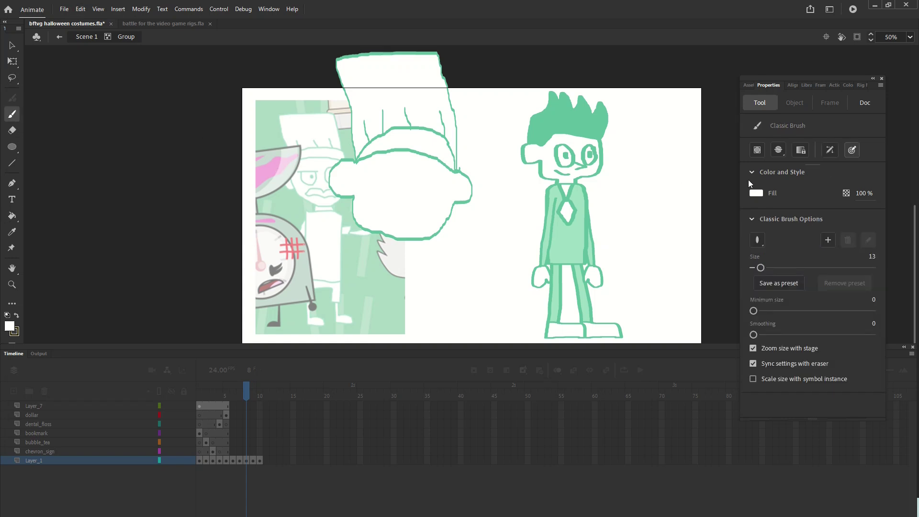
{"action": "scroll", "coordinate": [363, 167], "scroll_direction": "down", "scroll_amount": 3}
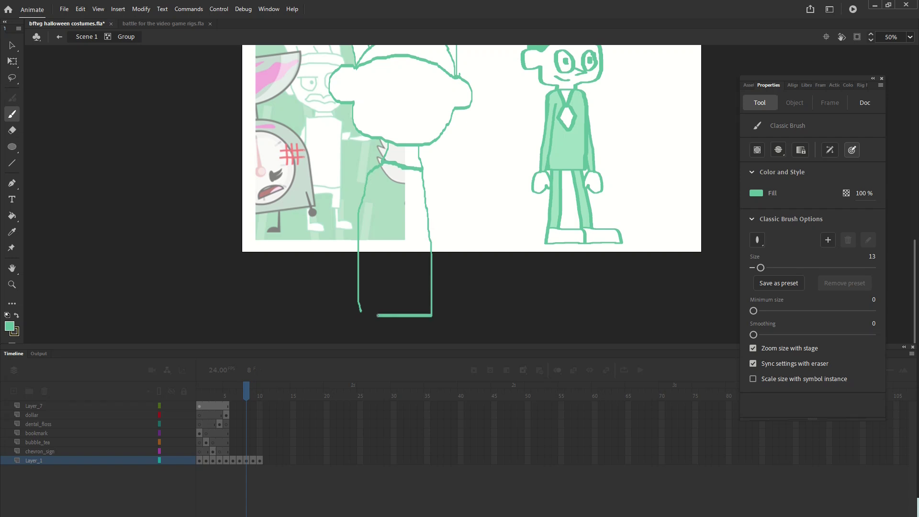
{"action": "left_click_drag", "start_coordinate": [378, 316], "coordinate": [360, 314]}
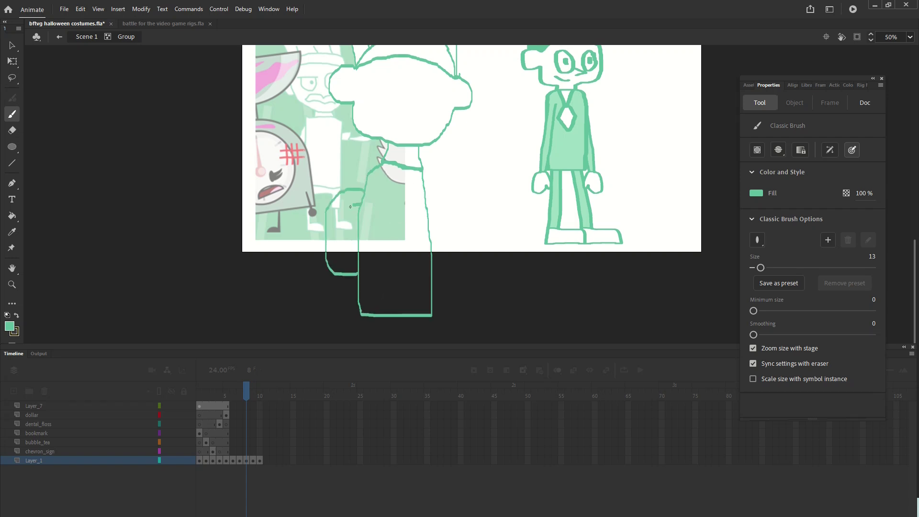
{"action": "left_click_drag", "start_coordinate": [351, 207], "coordinate": [341, 247]}
Delete the whole chef figure drawn beside the green character.
{"action": "scroll", "coordinate": [349, 252], "scroll_direction": "up", "scroll_amount": 2}
{"action": "left_click", "coordinate": [12, 62]}
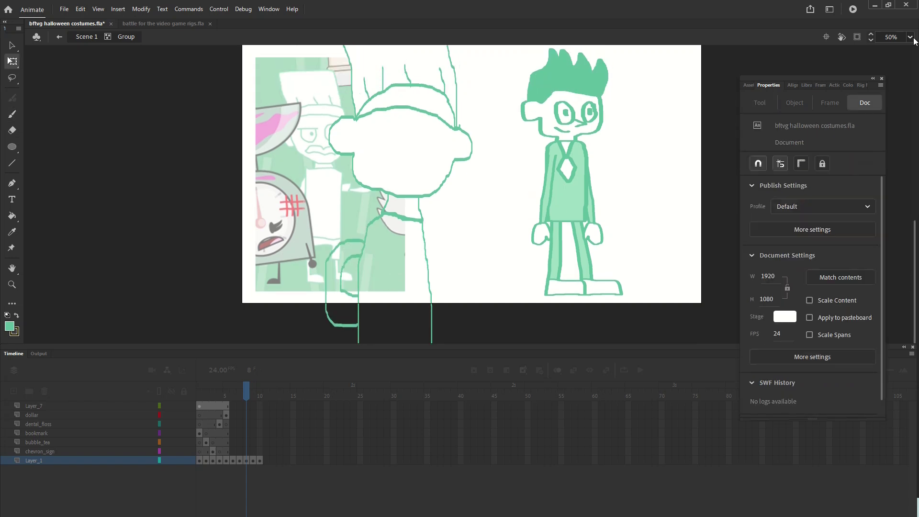
{"action": "key", "text": "ctrl+minus"}
{"action": "left_click_drag", "start_coordinate": [490, 116], "coordinate": [315, 425]}
{"action": "key", "text": "Delete"}
Change the Classic Brush shape to the flat horizontal ellipse.
{"action": "left_click", "coordinate": [12, 114]}
{"action": "left_click", "coordinate": [759, 240]}
{"action": "left_click", "coordinate": [758, 274]}
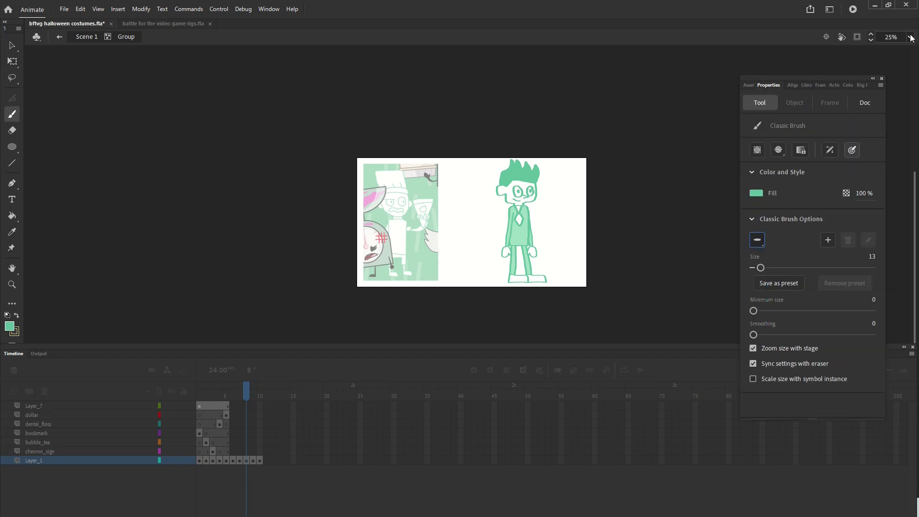
{"action": "key", "text": "ctrl+equal"}
{"action": "left_click_drag", "start_coordinate": [390, 118], "coordinate": [358, 139]}
{"action": "left_click", "coordinate": [12, 62]}
{"action": "left_click", "coordinate": [427, 122]}
{"action": "key", "text": "Delete"}
Set the Classic Brush size to 22 and try a head outline between the reference picture and the green character.
{"action": "left_click", "coordinate": [13, 116]}
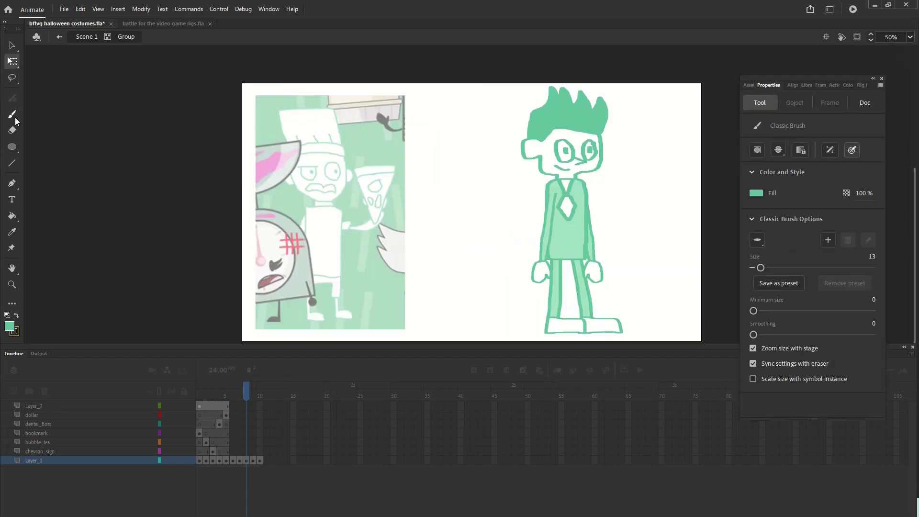
{"action": "left_click_drag", "start_coordinate": [761, 267], "coordinate": [766, 268]}
{"action": "mouse_move", "coordinate": [464, 153]}
{"action": "left_mouse_down"}
{"action": "mouse_move", "coordinate": [358, 136]}
{"action": "mouse_move", "coordinate": [309, 187]}
{"action": "mouse_move", "coordinate": [441, 248]}
{"action": "left_mouse_up"}
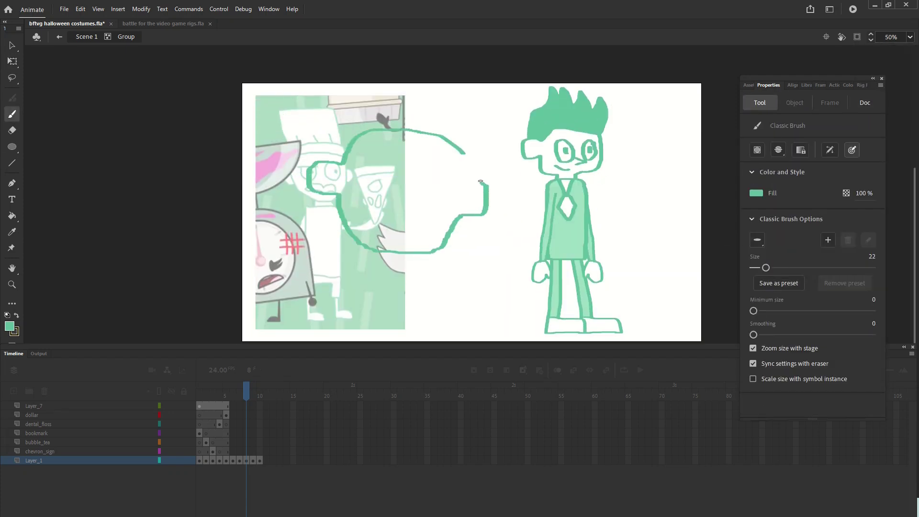
{"action": "left_click", "coordinate": [80, 9]}
{"action": "left_click", "coordinate": [91, 18]}
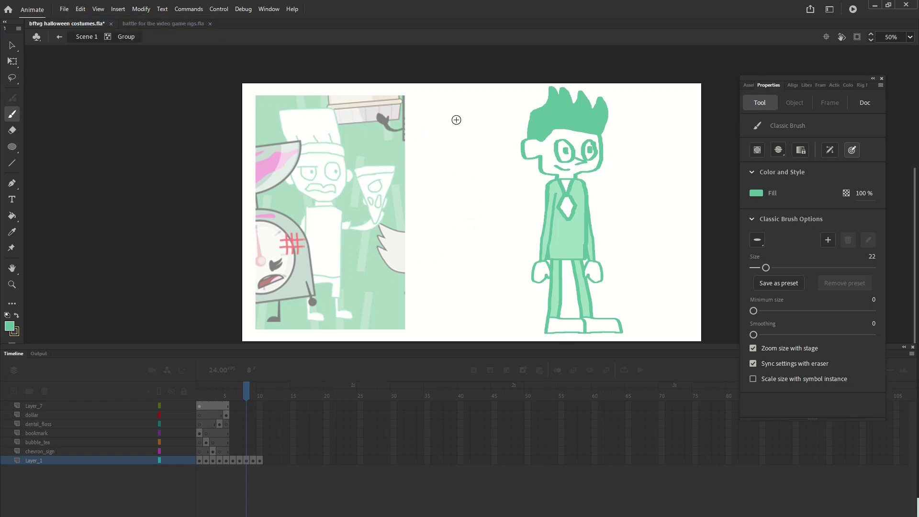
Paint a head outline with ears and neck in dark green, and delete the upper curve of the head.
{"action": "mouse_move", "coordinate": [486, 154]}
{"action": "left_mouse_down"}
{"action": "mouse_move", "coordinate": [347, 163]}
{"action": "mouse_move", "coordinate": [343, 196]}
{"action": "mouse_move", "coordinate": [413, 263]}
{"action": "mouse_move", "coordinate": [506, 199]}
{"action": "left_mouse_up"}
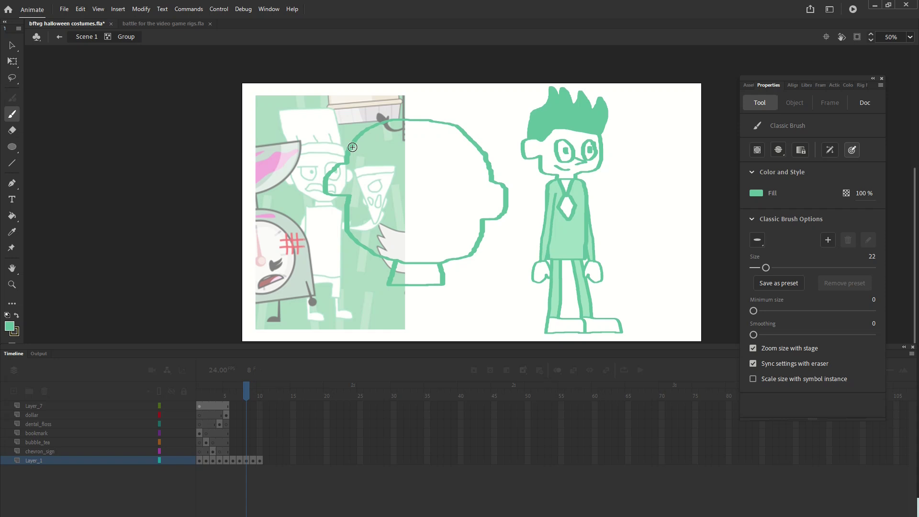
{"action": "left_click", "coordinate": [12, 62]}
{"action": "left_click_drag", "start_coordinate": [500, 103], "coordinate": [318, 150]}
{"action": "key", "text": "Delete"}
{"action": "scroll", "coordinate": [668, 160], "scroll_direction": "up", "scroll_amount": 1}
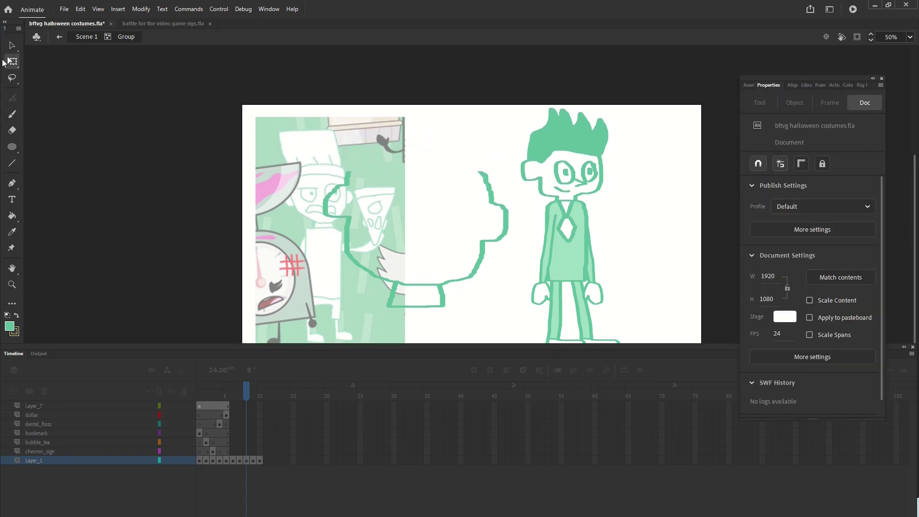
Paint a curved hat band and a tall chef hat with crease lines above the open head outline.
{"action": "left_click", "coordinate": [12, 115]}
{"action": "mouse_move", "coordinate": [492, 173]}
{"action": "left_mouse_down"}
{"action": "mouse_move", "coordinate": [415, 143]}
{"action": "mouse_move", "coordinate": [337, 149]}
{"action": "left_mouse_up"}
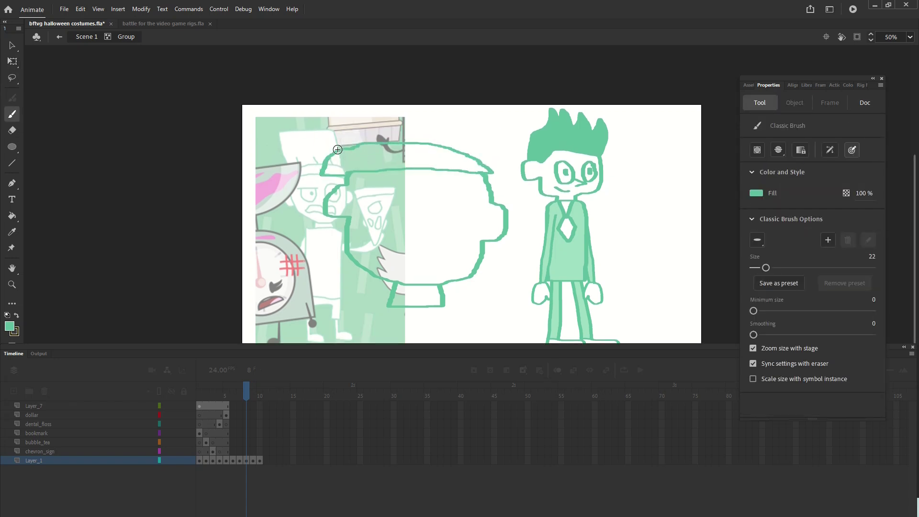
{"action": "mouse_move", "coordinate": [308, 119]}
{"action": "left_mouse_down"}
{"action": "mouse_move", "coordinate": [461, 57]}
{"action": "mouse_move", "coordinate": [477, 159]}
{"action": "left_mouse_up"}
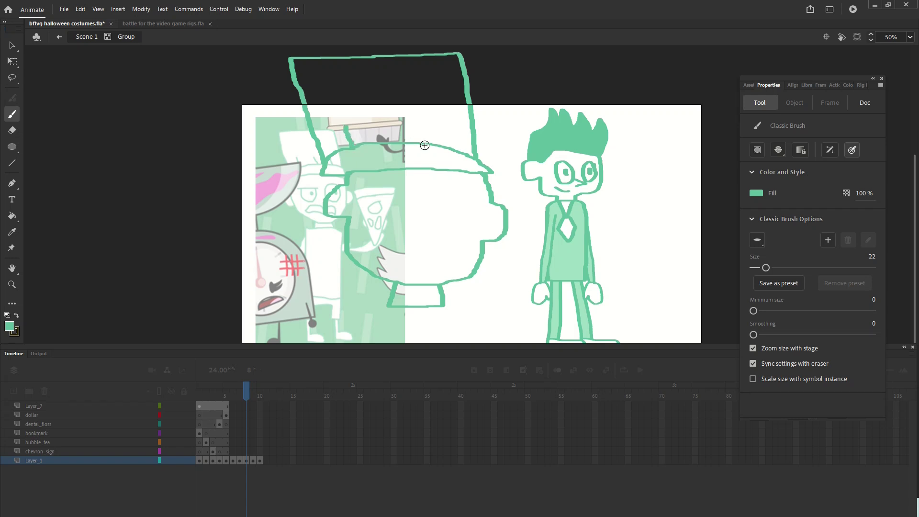
Fill the face, hat band and tall part of the chef hat with white.
{"action": "left_click", "coordinate": [12, 216]}
{"action": "left_click", "coordinate": [756, 193]}
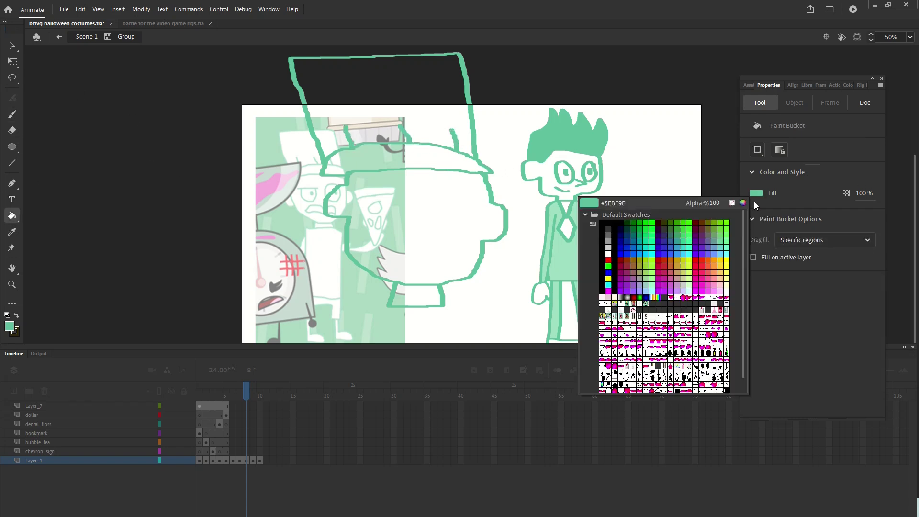
{"action": "left_click", "coordinate": [608, 253]}
{"action": "left_click", "coordinate": [412, 206]}
{"action": "left_click", "coordinate": [364, 161]}
{"action": "left_click", "coordinate": [382, 122]}
Paint a patch of hair between the hat band and the ear and fill it with the character's dark green.
{"action": "left_click", "coordinate": [12, 114]}
{"action": "left_click", "coordinate": [756, 193]}
{"action": "left_click", "coordinate": [561, 140]}
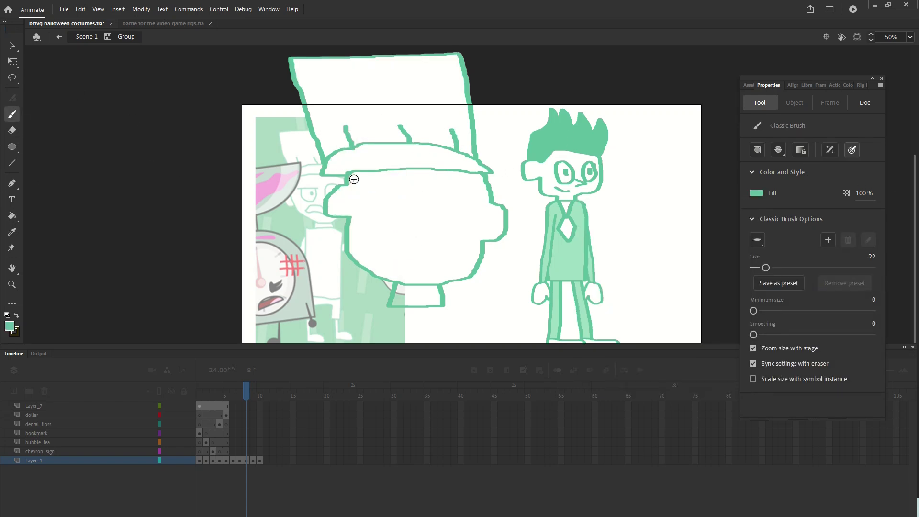
{"action": "left_click", "coordinate": [12, 215]}
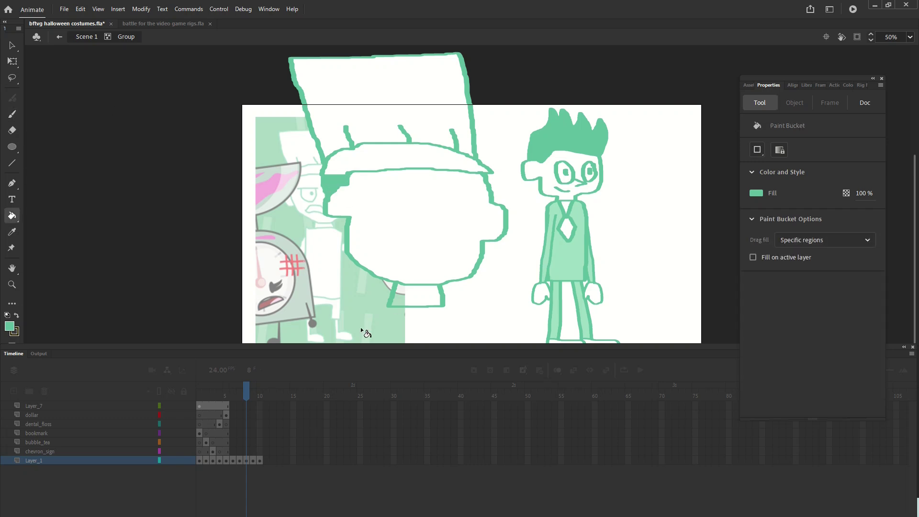
{"action": "left_click", "coordinate": [336, 182]}
Paint a half-closed eye and a wide round eye with pupils on the face, and undo the mouth stroke.
{"action": "key", "text": "b"}
{"action": "left_click_drag", "start_coordinate": [368, 201], "coordinate": [394, 237]}
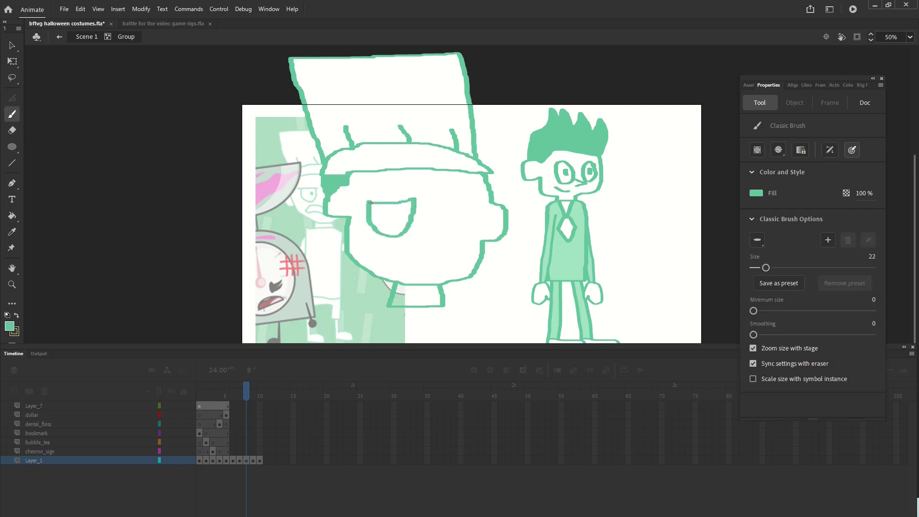
{"action": "left_click_drag", "start_coordinate": [451, 186], "coordinate": [465, 188]}
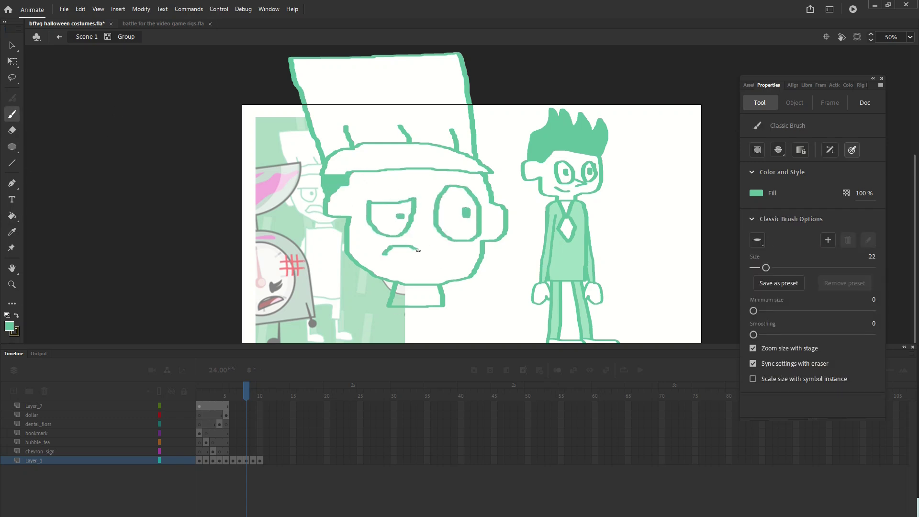
{"action": "left_click", "coordinate": [80, 10]}
{"action": "left_click", "coordinate": [100, 23]}
Move the chef head off the reference picture onto the pasteboard and delete it.
{"action": "left_click", "coordinate": [12, 61]}
{"action": "left_click_drag", "start_coordinate": [509, 321], "coordinate": [245, 13]}
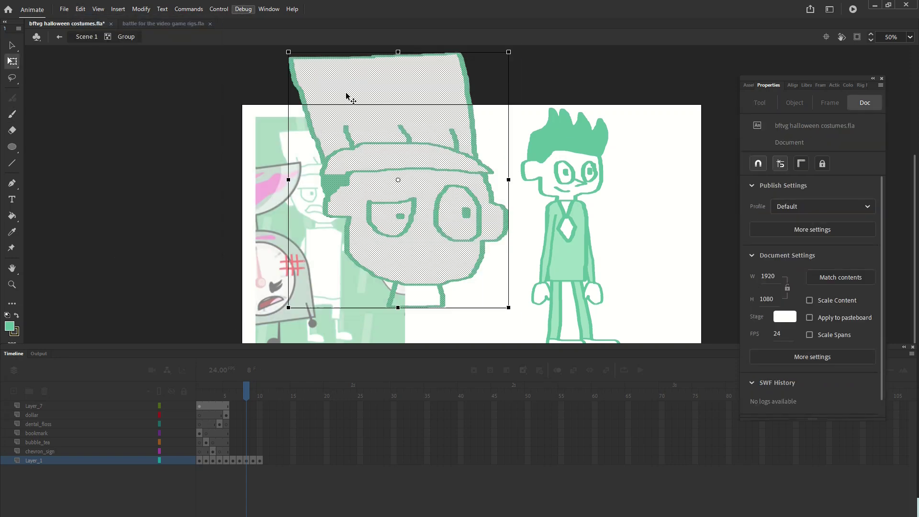
{"action": "left_click_drag", "start_coordinate": [348, 95], "coordinate": [281, 86]}
{"action": "left_click", "coordinate": [144, 115]}
{"action": "left_click_drag", "start_coordinate": [466, 318], "coordinate": [144, 35]}
{"action": "left_click_drag", "start_coordinate": [340, 158], "coordinate": [148, 164]}
{"action": "left_click", "coordinate": [290, 223]}
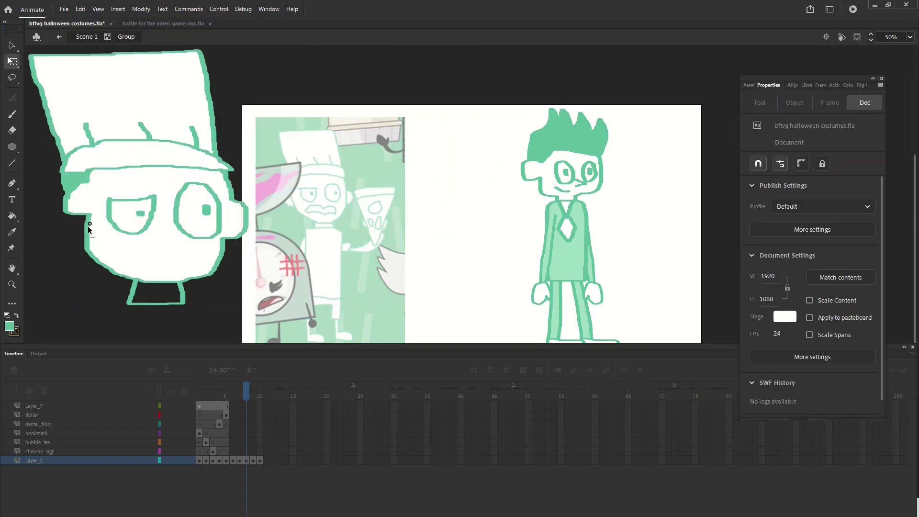
{"action": "left_click_drag", "start_coordinate": [260, 312], "coordinate": [27, 47]}
{"action": "key", "text": "Delete"}
{"action": "left_click", "coordinate": [13, 115]}
{"action": "left_click_drag", "start_coordinate": [481, 179], "coordinate": [427, 150]}
{"action": "key", "text": "ctrl+z"}
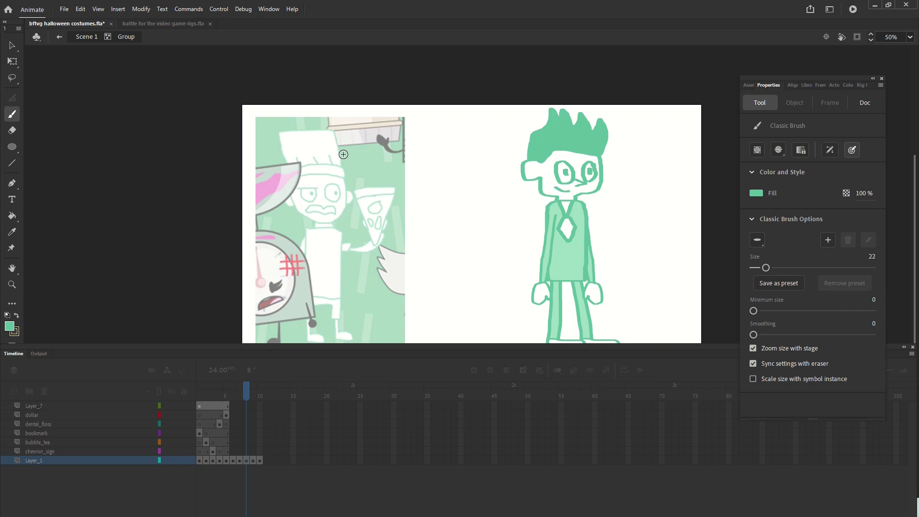
{"action": "left_click_drag", "start_coordinate": [311, 190], "coordinate": [410, 254]}
{"action": "key", "text": "ctrl+z"}
Paint a wide head with ears, neck and slanted chef hat, and fill the wavy hair under the hat band dark green.
{"action": "mouse_move", "coordinate": [318, 169]}
{"action": "left_mouse_down"}
{"action": "mouse_move", "coordinate": [313, 213]}
{"action": "mouse_move", "coordinate": [348, 255]}
{"action": "left_mouse_up"}
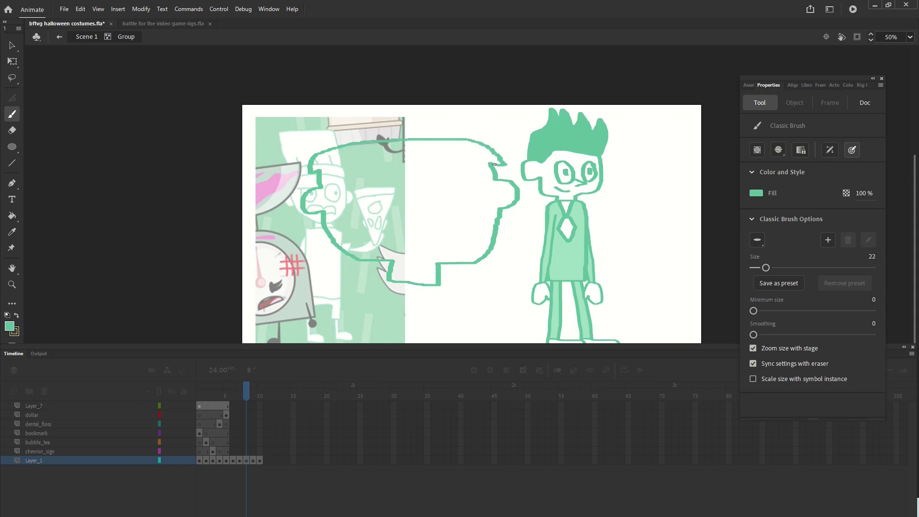
{"action": "mouse_move", "coordinate": [322, 153]}
{"action": "left_mouse_down"}
{"action": "mouse_move", "coordinate": [366, 45]}
{"action": "mouse_move", "coordinate": [464, 137]}
{"action": "left_mouse_up"}
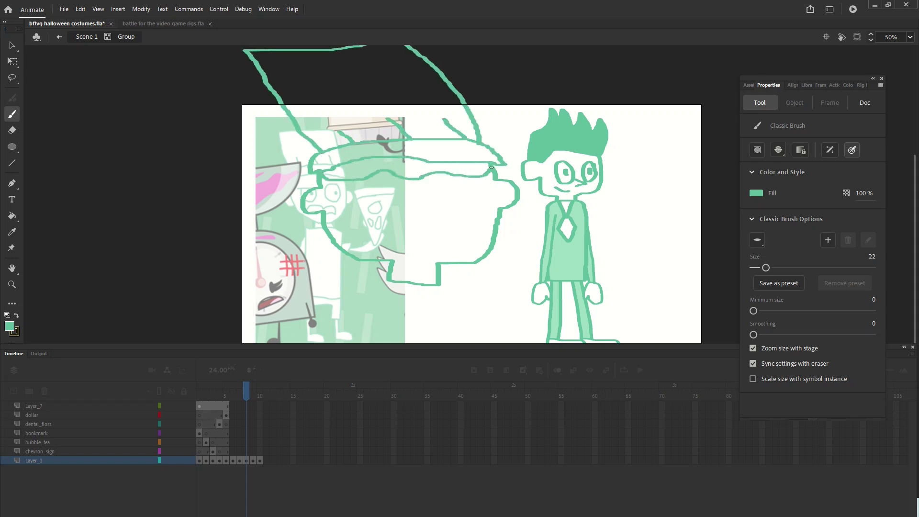
{"action": "key", "text": "k"}
{"action": "left_click", "coordinate": [386, 170]}
Fill the face, tall hat and hat band of the new chef head with white.
{"action": "left_click", "coordinate": [757, 193]}
{"action": "left_click", "coordinate": [606, 254]}
{"action": "left_click", "coordinate": [431, 205]}
{"action": "left_click", "coordinate": [404, 120]}
{"action": "left_click", "coordinate": [388, 150]}
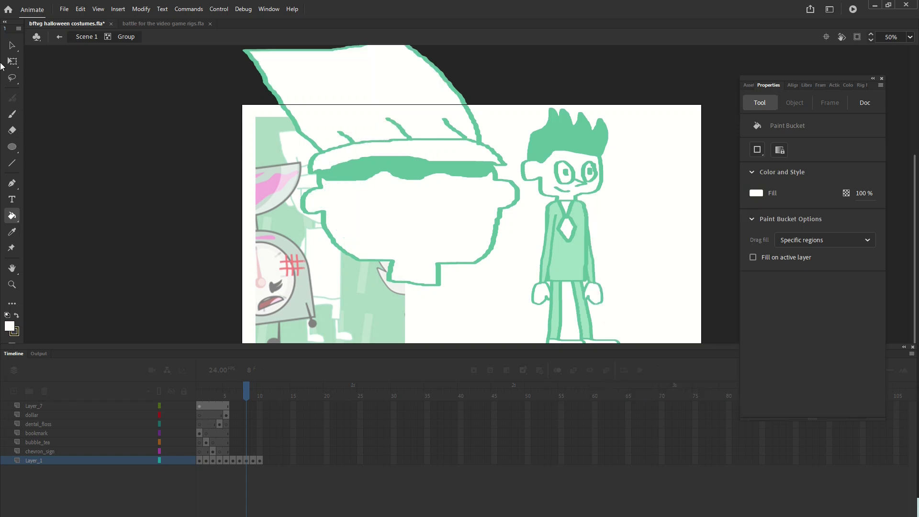
Paint a half-closed eye, a round eye with a pupil and a pointed nose on the face in the hair's dark green.
{"action": "left_click", "coordinate": [12, 114]}
{"action": "left_click", "coordinate": [757, 193]}
{"action": "left_click", "coordinate": [570, 140]}
{"action": "left_click_drag", "start_coordinate": [360, 198], "coordinate": [419, 196]}
{"action": "mouse_move", "coordinate": [473, 188]}
{"action": "left_mouse_down"}
{"action": "mouse_move", "coordinate": [451, 192]}
{"action": "mouse_move", "coordinate": [473, 188]}
{"action": "left_mouse_up"}
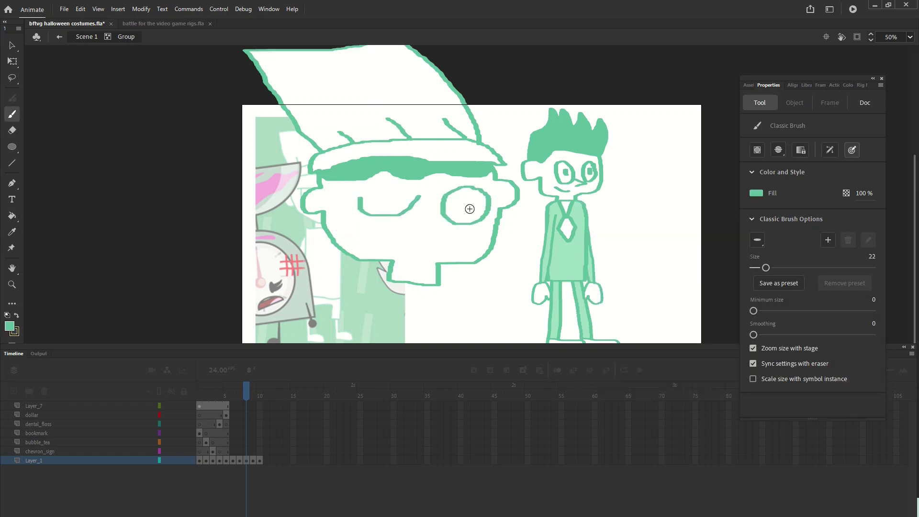
{"action": "left_click_drag", "start_coordinate": [914, 226], "coordinate": [914, 244]}
Move the original green character to the stage's right edge and the chef head to the left, partly onto the pasteboard.
{"action": "left_click", "coordinate": [12, 61]}
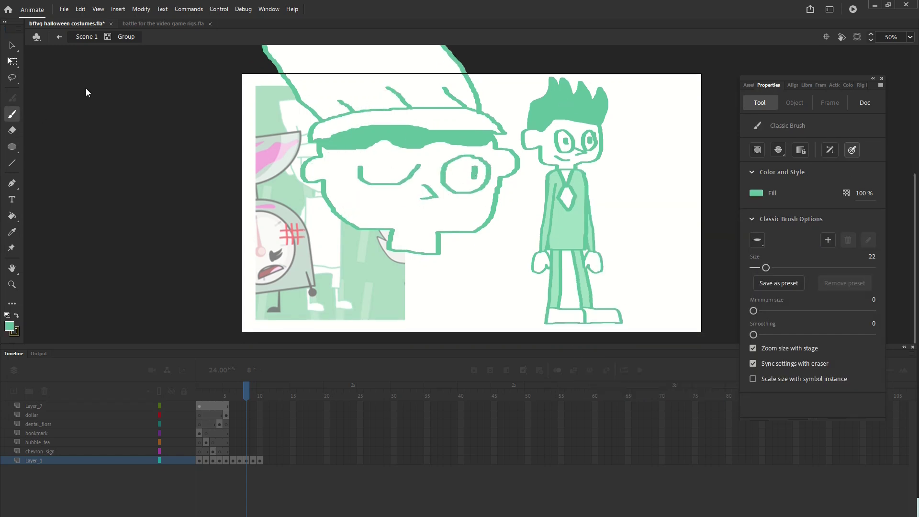
{"action": "left_click", "coordinate": [567, 184]}
{"action": "left_click_drag", "start_coordinate": [644, 340], "coordinate": [503, 63]}
{"action": "left_click_drag", "start_coordinate": [565, 184], "coordinate": [680, 179]}
{"action": "mouse_move", "coordinate": [598, 299]}
{"action": "left_mouse_down"}
{"action": "mouse_move", "coordinate": [129, 22]}
{"action": "mouse_move", "coordinate": [83, 28]}
{"action": "left_mouse_up"}
{"action": "left_click", "coordinate": [86, 216]}
{"action": "left_click_drag", "start_coordinate": [388, 206], "coordinate": [183, 185]}
Paint a frowning mouth below the chef's nose and fill it dark green.
{"action": "left_click", "coordinate": [12, 113]}
{"action": "key", "text": "k"}
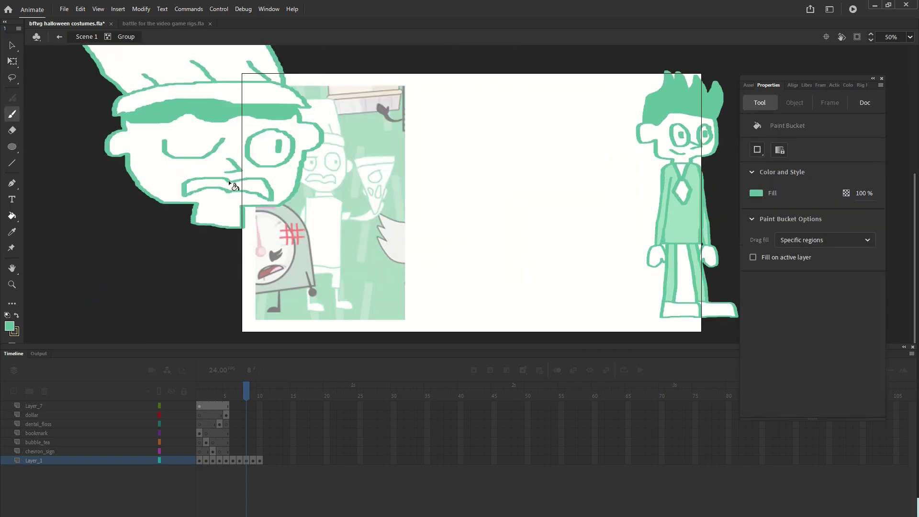
{"action": "left_click", "coordinate": [198, 185]}
{"action": "left_click", "coordinate": [757, 193]}
Paint the chef's torso with a diamond pendant, a bent arm behind it and an outstretched arm ending in a fist.
{"action": "left_click", "coordinate": [913, 218]}
{"action": "scroll", "coordinate": [913, 219], "scroll_direction": "down", "scroll_amount": 2}
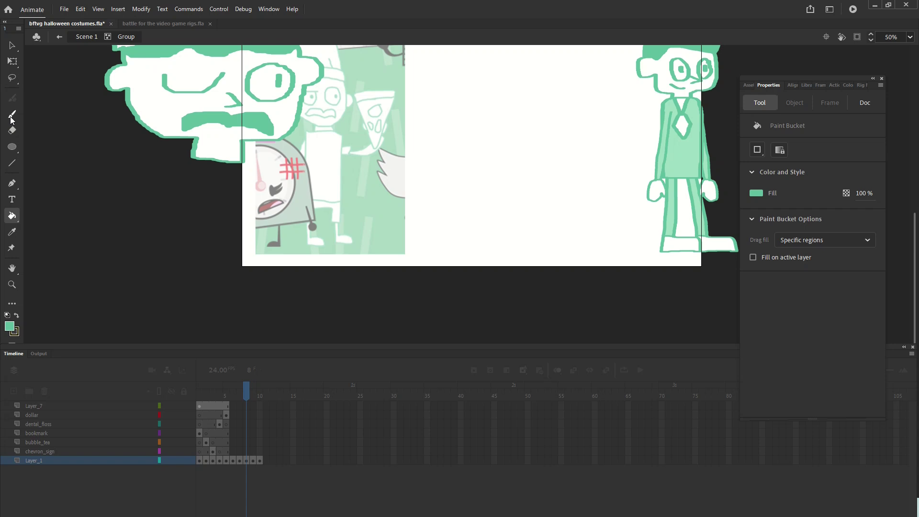
{"action": "key", "text": "b"}
{"action": "mouse_move", "coordinate": [258, 163]}
{"action": "left_mouse_down"}
{"action": "mouse_move", "coordinate": [253, 333]}
{"action": "mouse_move", "coordinate": [184, 334]}
{"action": "mouse_move", "coordinate": [149, 266]}
{"action": "mouse_move", "coordinate": [170, 179]}
{"action": "mouse_move", "coordinate": [187, 159]}
{"action": "mouse_move", "coordinate": [215, 187]}
{"action": "mouse_move", "coordinate": [235, 163]}
{"action": "left_mouse_up"}
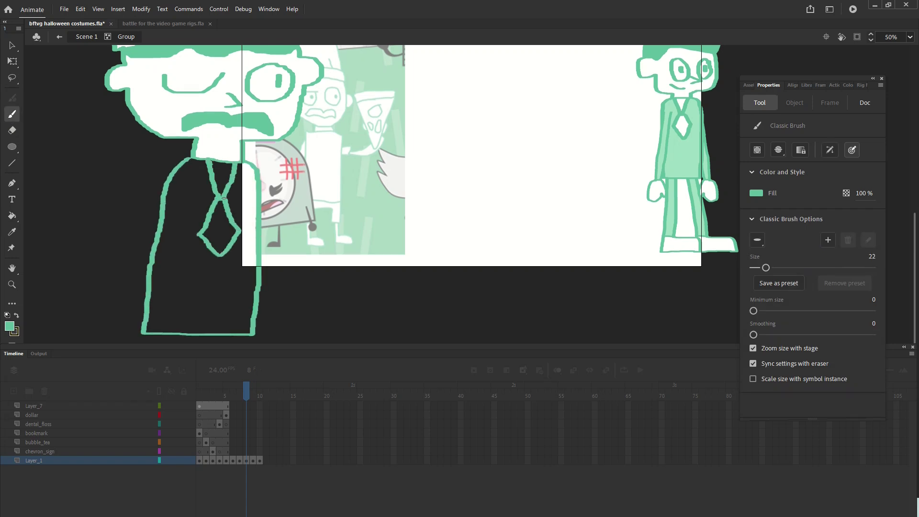
{"action": "mouse_move", "coordinate": [163, 205]}
{"action": "left_mouse_down"}
{"action": "mouse_move", "coordinate": [120, 271]}
{"action": "mouse_move", "coordinate": [146, 288]}
{"action": "mouse_move", "coordinate": [148, 217]}
{"action": "left_mouse_up"}
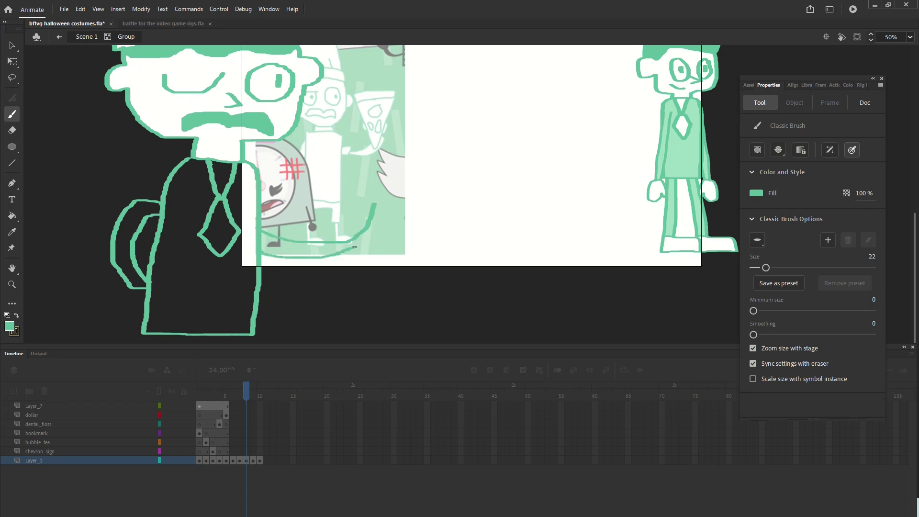
{"action": "mouse_move", "coordinate": [261, 224]}
{"action": "left_mouse_down"}
{"action": "mouse_move", "coordinate": [387, 207]}
{"action": "mouse_move", "coordinate": [409, 192]}
{"action": "left_mouse_up"}
Fill the chef's torso and both arms with the light green of the original character's clothes.
{"action": "left_click", "coordinate": [11, 217]}
{"action": "left_click", "coordinate": [760, 194]}
{"action": "left_click", "coordinate": [696, 157]}
{"action": "left_click", "coordinate": [331, 238]}
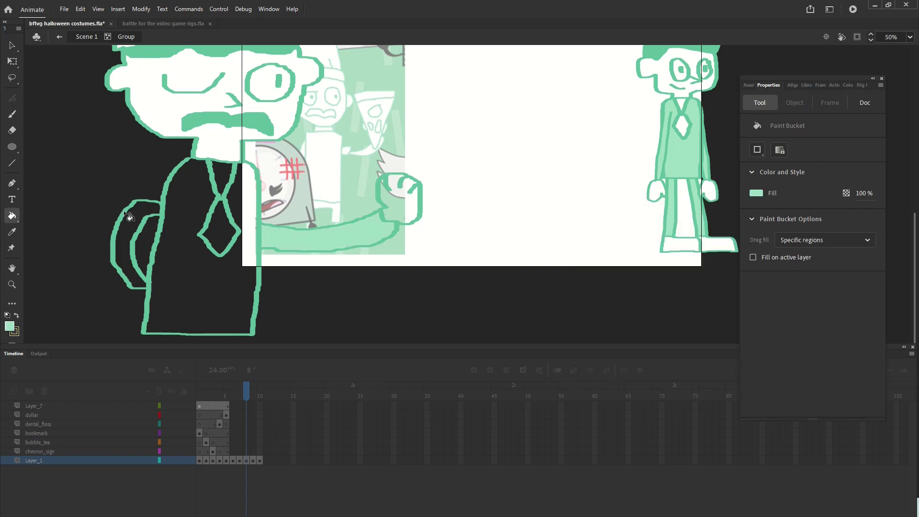
{"action": "left_click", "coordinate": [128, 218]}
{"action": "left_click", "coordinate": [193, 220]}
Fill the chef's fist, diamond pendant and open collar with white.
{"action": "left_click", "coordinate": [757, 194]}
{"action": "left_click", "coordinate": [557, 244]}
{"action": "left_click", "coordinate": [398, 205]}
{"action": "left_click", "coordinate": [221, 221]}
{"action": "left_click", "coordinate": [223, 178]}
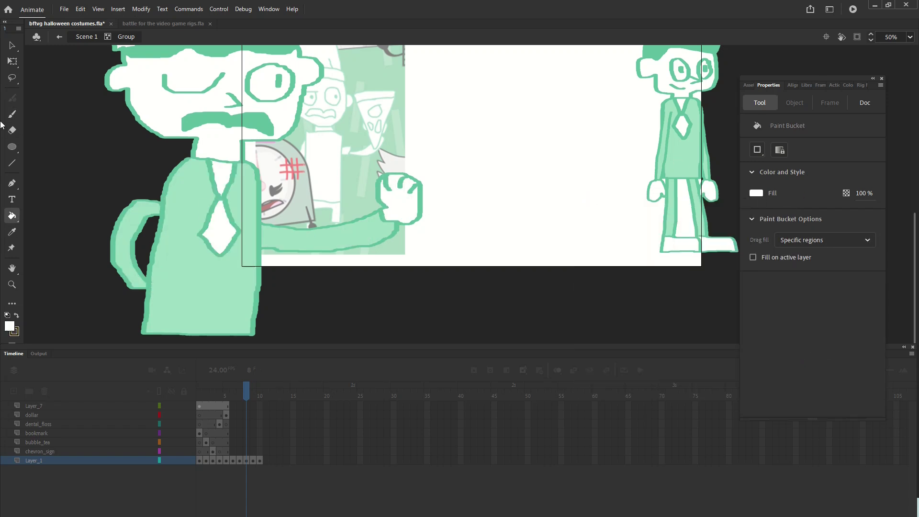
Paint the chef's two legs and laced shoes below the torso, using the dark green outline colour of the original character.
{"action": "left_click", "coordinate": [12, 114]}
{"action": "left_click", "coordinate": [757, 194]}
{"action": "left_click", "coordinate": [709, 167]}
{"action": "left_click_drag", "start_coordinate": [915, 237], "coordinate": [915, 247]}
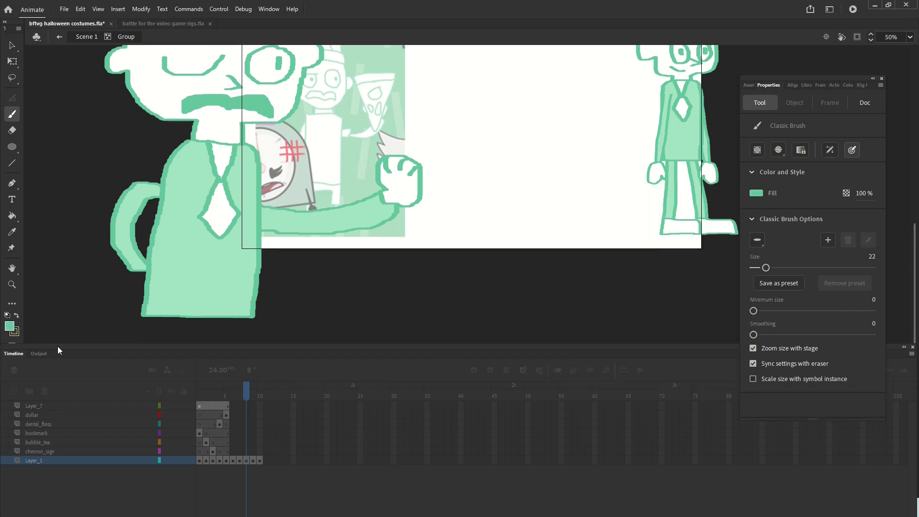
{"action": "left_click_drag", "start_coordinate": [60, 348], "coordinate": [721, 244]}
{"action": "left_click_drag", "start_coordinate": [149, 318], "coordinate": [134, 439]}
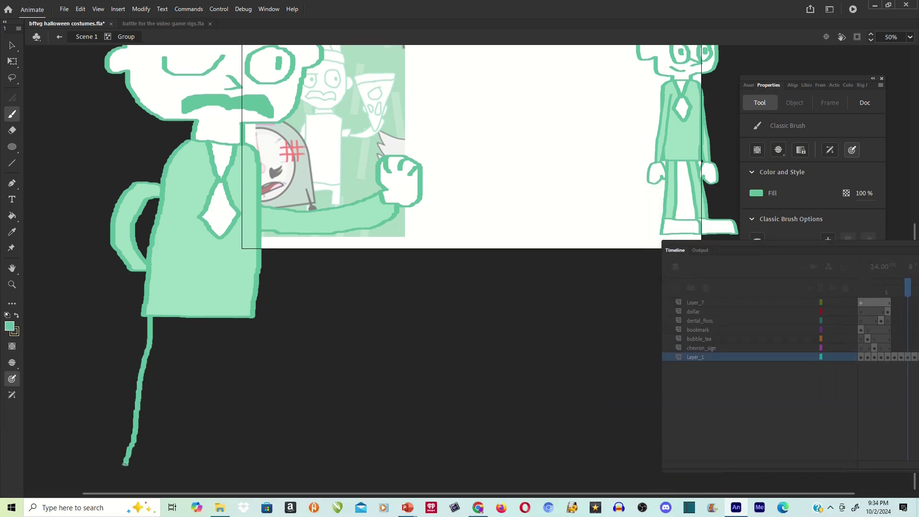
{"action": "key", "text": "ctrl+z"}
{"action": "mouse_move", "coordinate": [149, 319]}
{"action": "left_mouse_down"}
{"action": "mouse_move", "coordinate": [141, 419]}
{"action": "mouse_move", "coordinate": [121, 449]}
{"action": "left_mouse_up"}
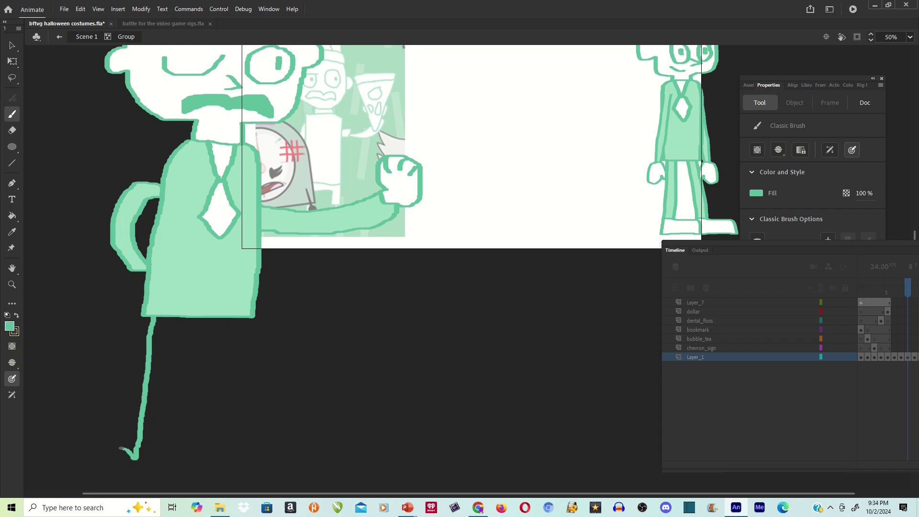
{"action": "mouse_move", "coordinate": [159, 475]}
{"action": "left_mouse_down"}
{"action": "mouse_move", "coordinate": [174, 352]}
{"action": "mouse_move", "coordinate": [215, 473]}
{"action": "left_mouse_up"}
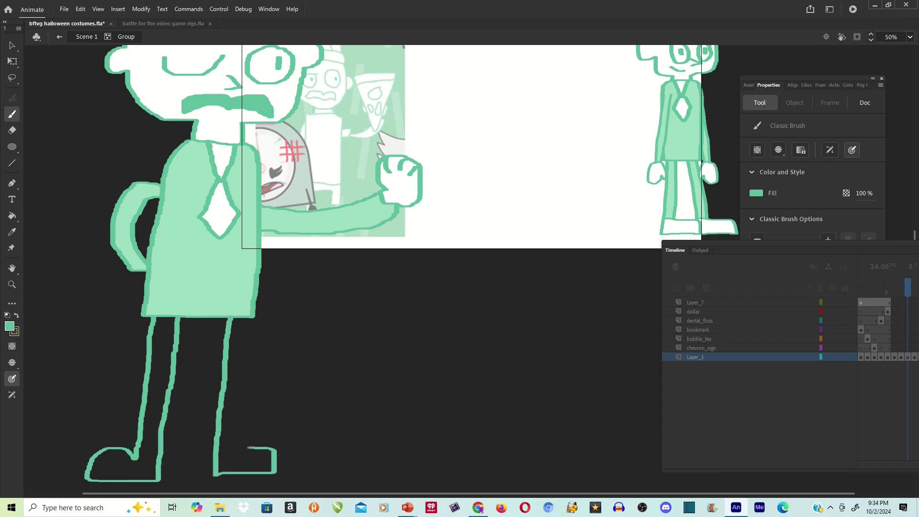
{"action": "left_click_drag", "start_coordinate": [250, 447], "coordinate": [245, 318]}
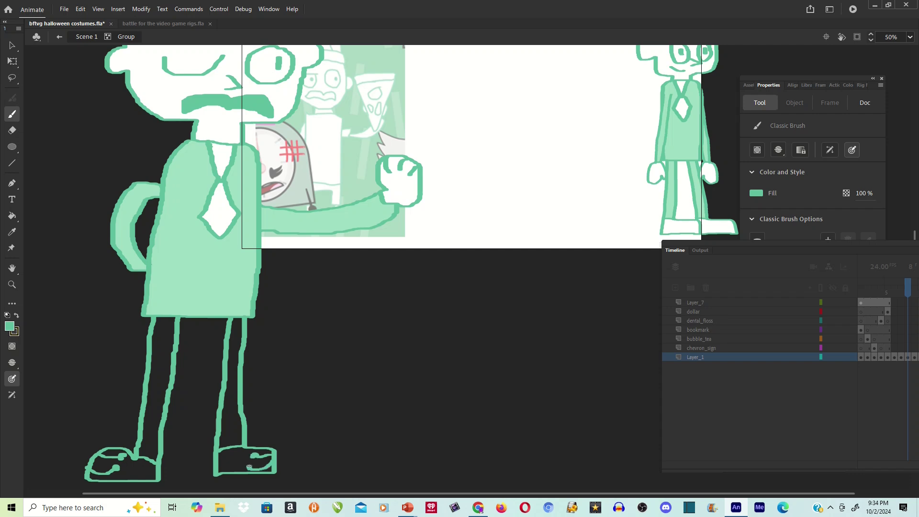
Fill both of the chef's legs with the light green of his clothes.
{"action": "left_click", "coordinate": [9, 218]}
{"action": "left_click", "coordinate": [757, 194]}
{"action": "left_click", "coordinate": [200, 273]}
{"action": "left_click", "coordinate": [163, 350]}
{"action": "left_click", "coordinate": [234, 349]}
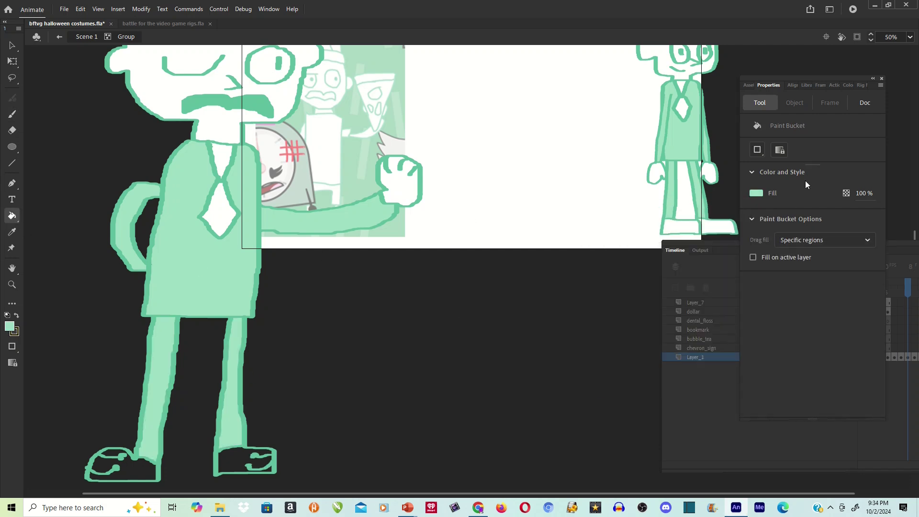
Fill both of the chef's shoes with white.
{"action": "left_click", "coordinate": [757, 193]}
{"action": "left_click", "coordinate": [612, 252]}
{"action": "left_click", "coordinate": [245, 462]}
{"action": "left_click", "coordinate": [119, 467]}
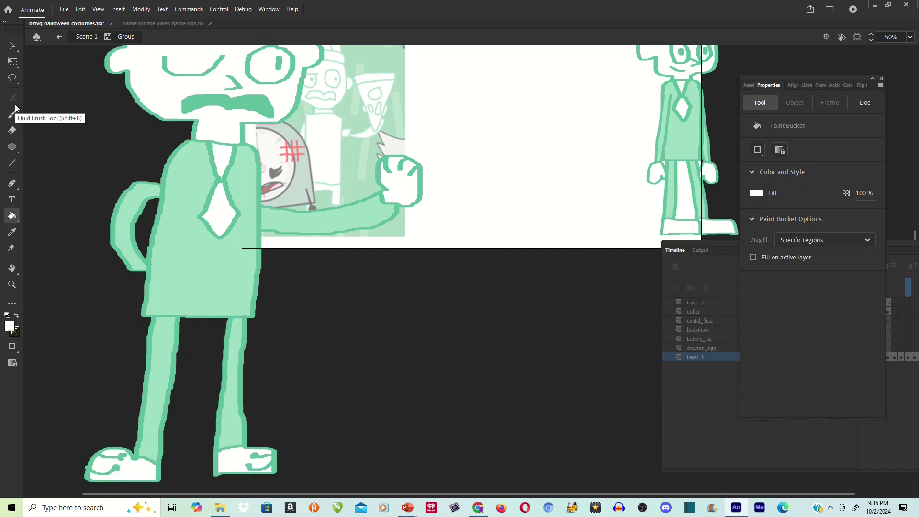
Try to shrink the whole chef drawing and swap it in for the original green character.
{"action": "key", "text": "q"}
{"action": "left_click", "coordinate": [910, 37]}
{"action": "left_click", "coordinate": [881, 90]}
{"action": "key", "text": "ctrl+a"}
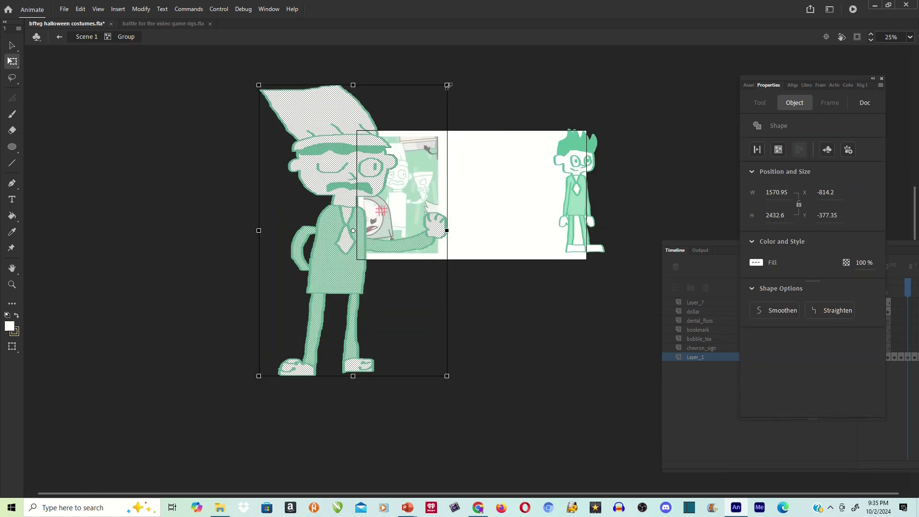
{"action": "left_click_drag", "start_coordinate": [447, 84], "coordinate": [390, 164]}
{"action": "left_click_drag", "start_coordinate": [352, 196], "coordinate": [509, 159]}
{"action": "left_click", "coordinate": [569, 153]}
{"action": "mouse_move", "coordinate": [624, 102]}
{"action": "left_mouse_down"}
{"action": "mouse_move", "coordinate": [550, 292]}
{"action": "mouse_move", "coordinate": [452, 111]}
{"action": "left_mouse_up"}
{"action": "key", "text": "Delete"}
{"action": "key", "text": "ctrl+z"}
{"action": "key", "text": "ctrl+z"}
{"action": "key", "text": "ctrl+z"}
{"action": "key", "text": "ctrl+z"}
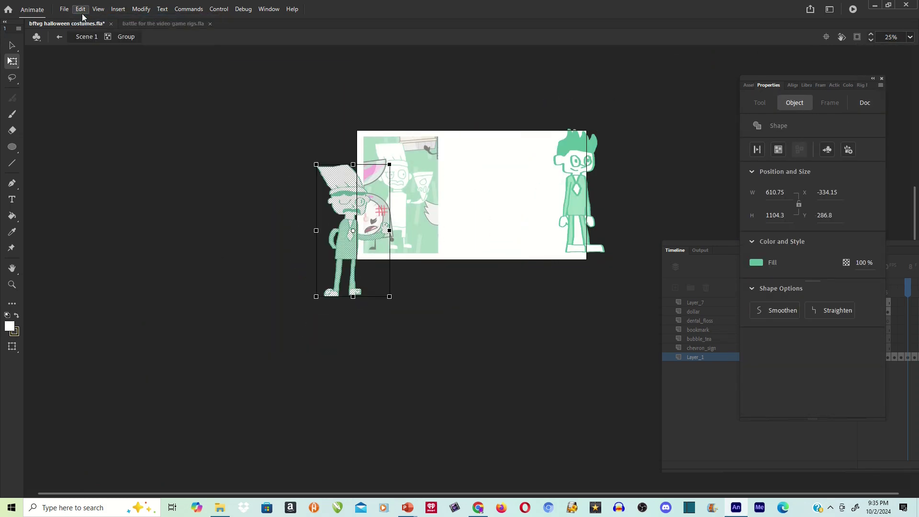
Move the full-size chef clear of the stage and paint a dark green outlined pizza slice with toppings above his raised fist.
{"action": "left_click_drag", "start_coordinate": [349, 153], "coordinate": [175, 186]}
{"action": "left_click", "coordinate": [12, 114]}
{"action": "left_click", "coordinate": [756, 193]}
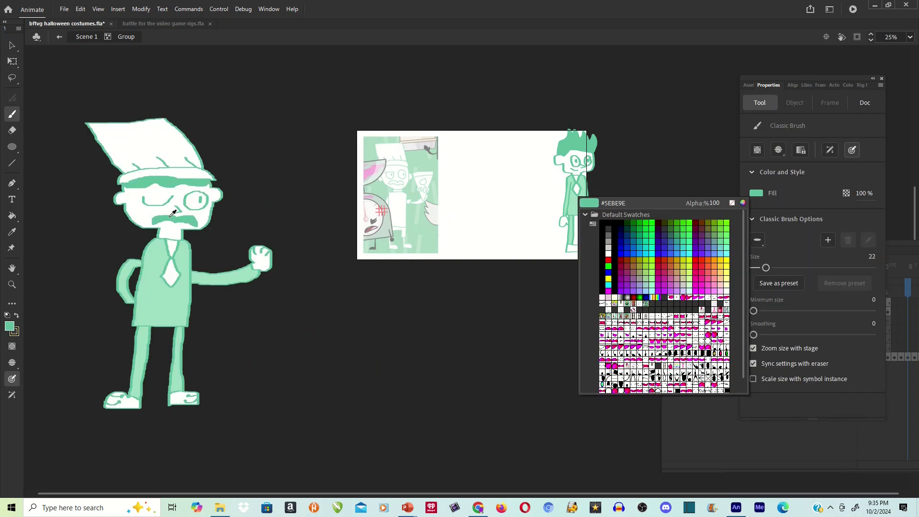
{"action": "left_click", "coordinate": [173, 219]}
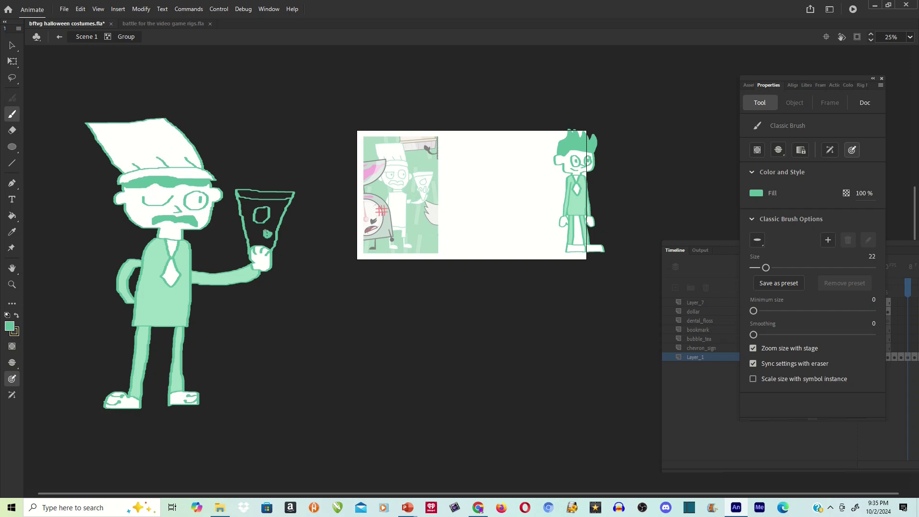
Fill the pizza slice with white and its crust with the light green of the chef's clothes.
{"action": "left_click", "coordinate": [12, 216]}
{"action": "left_click", "coordinate": [756, 193]}
{"action": "left_click", "coordinate": [609, 254]}
{"action": "left_click", "coordinate": [259, 205]}
{"action": "left_click", "coordinate": [756, 193]}
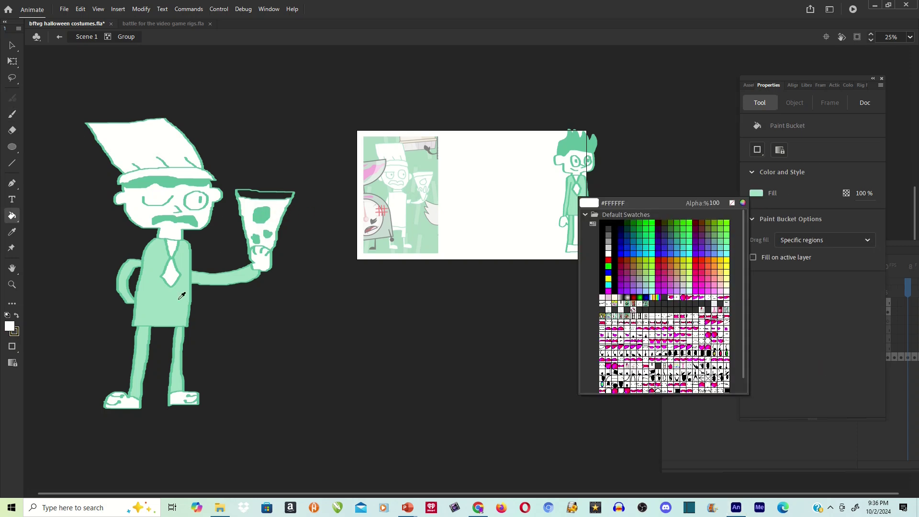
{"action": "left_click", "coordinate": [180, 300]}
{"action": "left_click", "coordinate": [263, 196]}
Delete the original green character standing at the stage's edge.
{"action": "left_click", "coordinate": [12, 61]}
{"action": "left_click", "coordinate": [576, 205]}
{"action": "key", "text": "Delete"}
Convert the entire chef drawing into a graphic symbol named "chief drawing person".
{"action": "key", "text": "ctrl+a"}
{"action": "right_click", "coordinate": [187, 205]}
{"action": "left_click", "coordinate": [225, 407]}
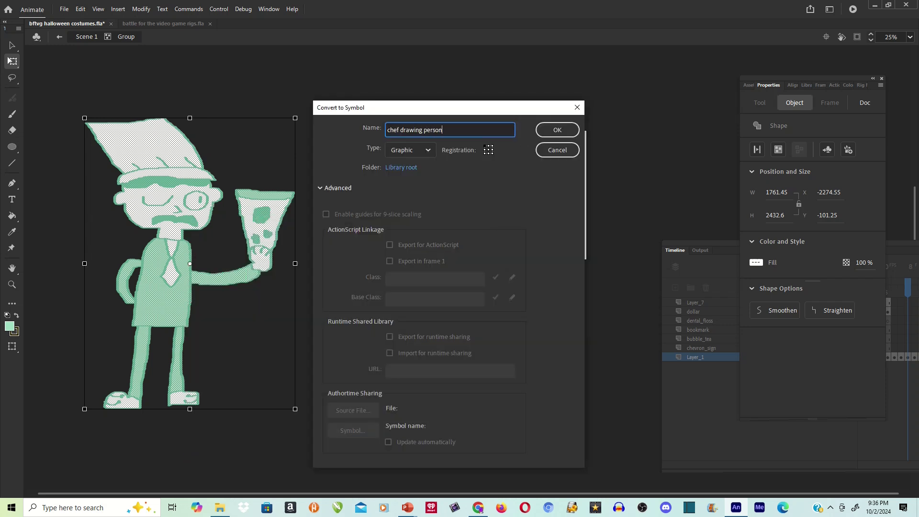
{"action": "left_click", "coordinate": [394, 131]}
{"action": "type", "text": "i"}
{"action": "key", "text": "Return"}
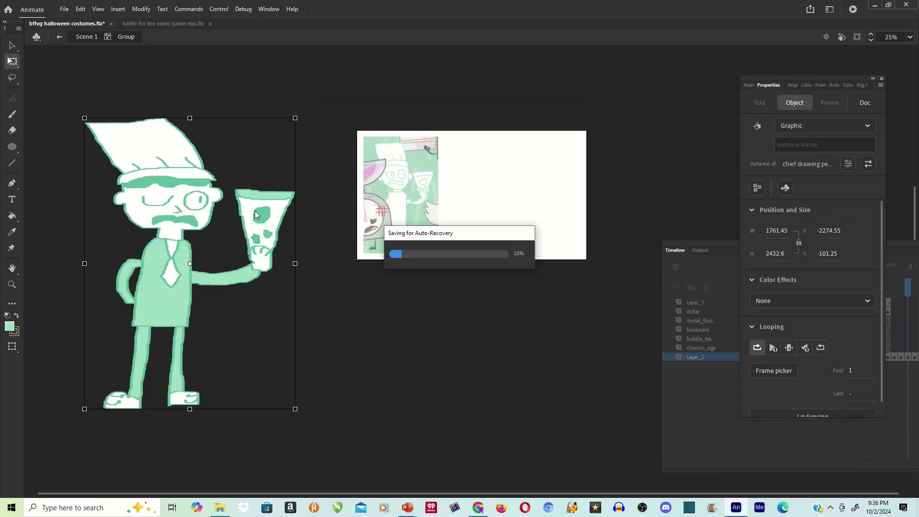
Move the chef symbol to the original character's place on the stage and scale it down to fit there.
{"action": "left_click_drag", "start_coordinate": [255, 215], "coordinate": [555, 198]}
{"action": "left_click_drag", "start_coordinate": [595, 100], "coordinate": [539, 170]}
{"action": "left_click_drag", "start_coordinate": [481, 254], "coordinate": [514, 200]}
{"action": "left_click", "coordinate": [910, 37]}
{"action": "left_click", "coordinate": [892, 95]}
{"action": "left_click_drag", "start_coordinate": [914, 197], "coordinate": [914, 217]}
{"action": "left_click_drag", "start_coordinate": [641, 83], "coordinate": [626, 113]}
{"action": "left_click", "coordinate": [571, 179]}
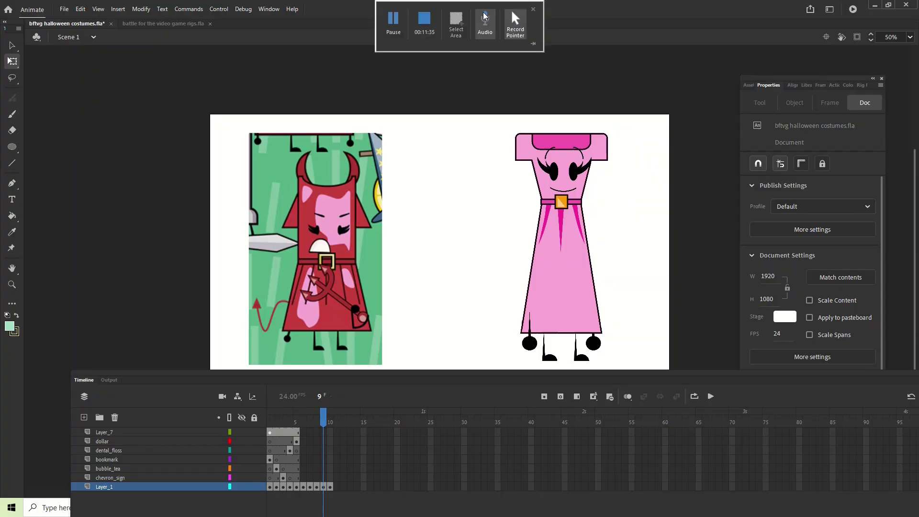
Open the dress character's body symbol and paste the red devil dress image into it.
{"action": "left_click", "coordinate": [561, 239]}
{"action": "double_click", "coordinate": [562, 240]}
{"action": "left_click", "coordinate": [561, 239]}
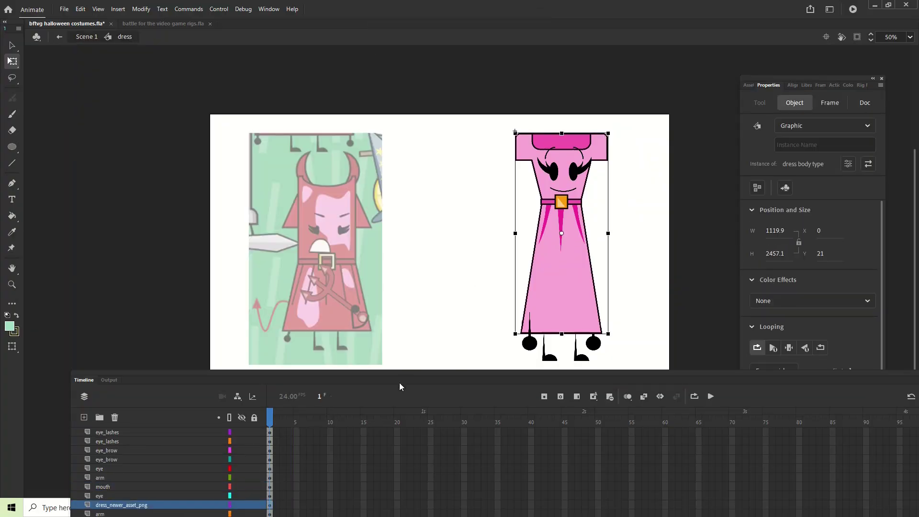
{"action": "key", "text": "super+shift+s"}
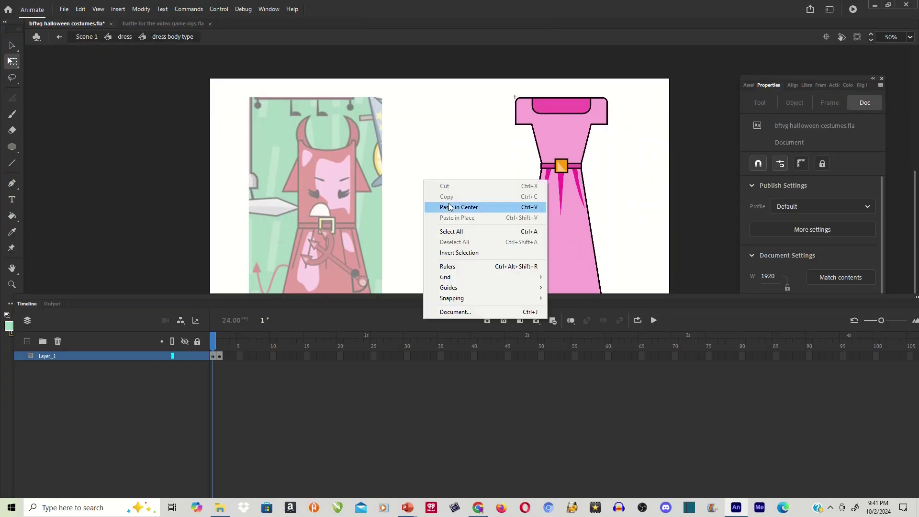
{"action": "left_click", "coordinate": [448, 206]}
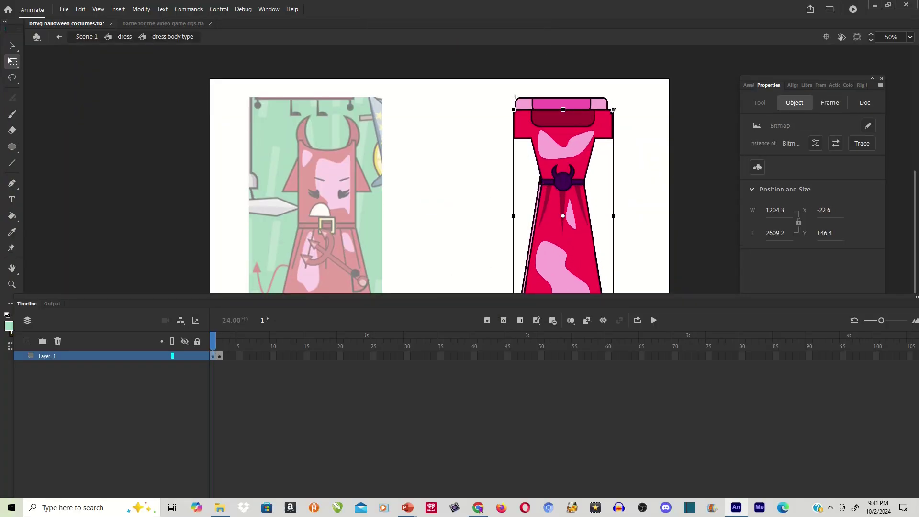
Align and scale the red dress image to cover the pink dress exactly, and return to the dress symbol.
{"action": "scroll", "coordinate": [577, 151], "scroll_direction": "down", "scroll_amount": 1}
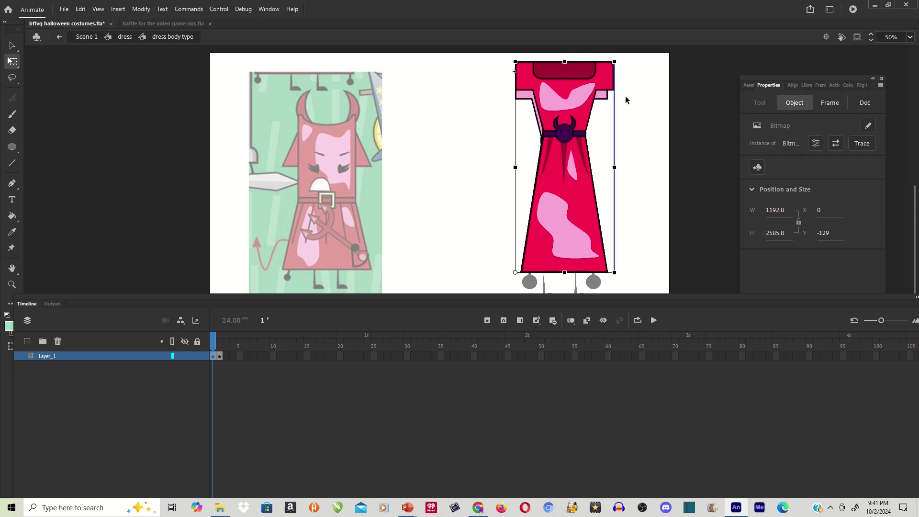
{"action": "left_click_drag", "start_coordinate": [614, 61], "coordinate": [608, 71]}
{"action": "left_click", "coordinate": [404, 176]}
{"action": "double_click", "coordinate": [478, 161]}
Add a layer above the eyelashes and set the Oval tool's fill to the dress's red.
{"action": "left_click", "coordinate": [51, 356]}
{"action": "left_click", "coordinate": [27, 342]}
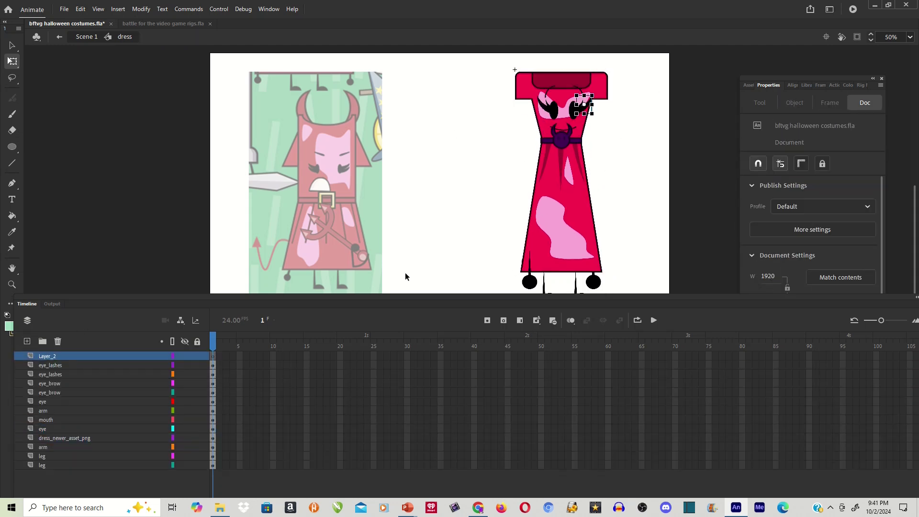
{"action": "left_click", "coordinate": [12, 147]}
{"action": "left_click", "coordinate": [62, 176]}
{"action": "left_click", "coordinate": [756, 193]}
{"action": "left_click", "coordinate": [581, 125]}
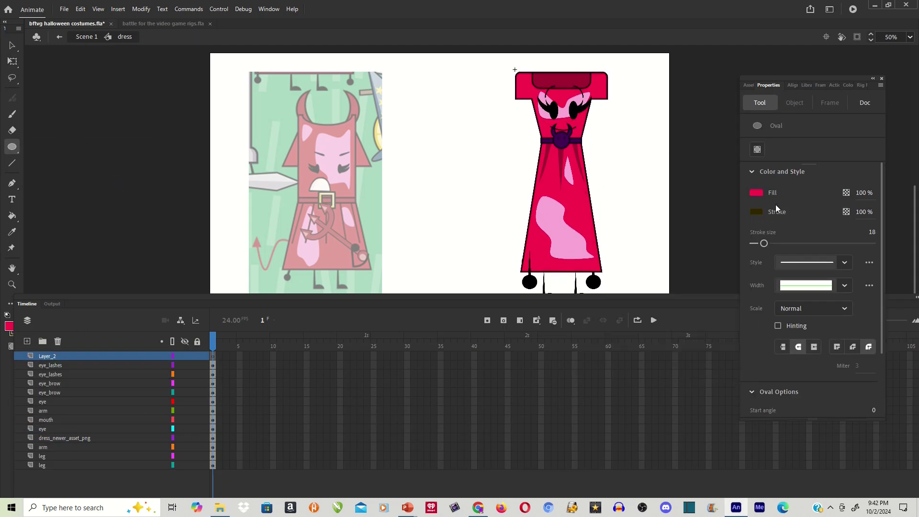
Draw two overlapping red ovals beside the dress with a near-black stroke sampled from the dress.
{"action": "left_click", "coordinate": [910, 37]}
{"action": "left_click", "coordinate": [875, 128]}
{"action": "scroll", "coordinate": [434, 185], "scroll_direction": "up", "scroll_amount": 1}
{"action": "left_click", "coordinate": [910, 37]}
{"action": "left_click", "coordinate": [869, 142]}
{"action": "left_click", "coordinate": [757, 212]}
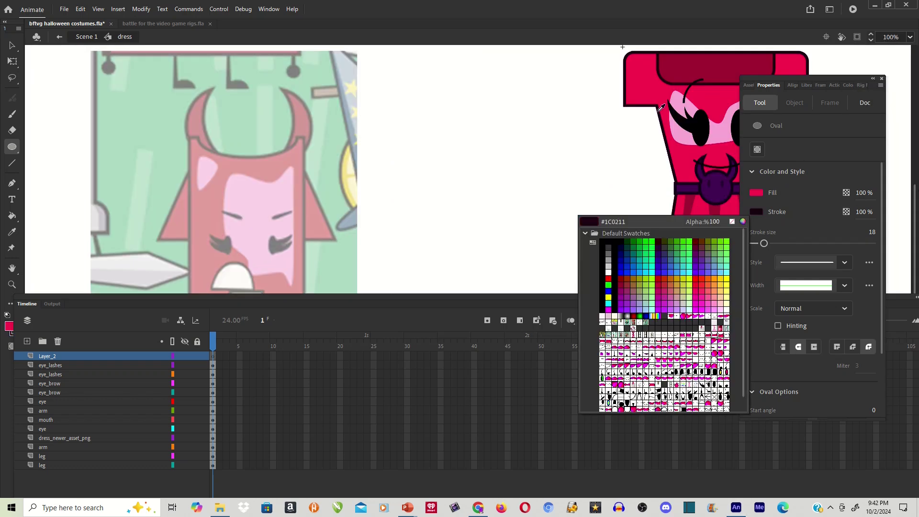
{"action": "left_click", "coordinate": [701, 188]}
{"action": "left_click_drag", "start_coordinate": [403, 178], "coordinate": [498, 273]}
{"action": "left_click_drag", "start_coordinate": [526, 166], "coordinate": [433, 280]}
Delete the second oval's fill and leftover outline so only a red crescent horn remains.
{"action": "left_click", "coordinate": [12, 61]}
{"action": "left_click", "coordinate": [483, 216]}
{"action": "key", "text": "Delete"}
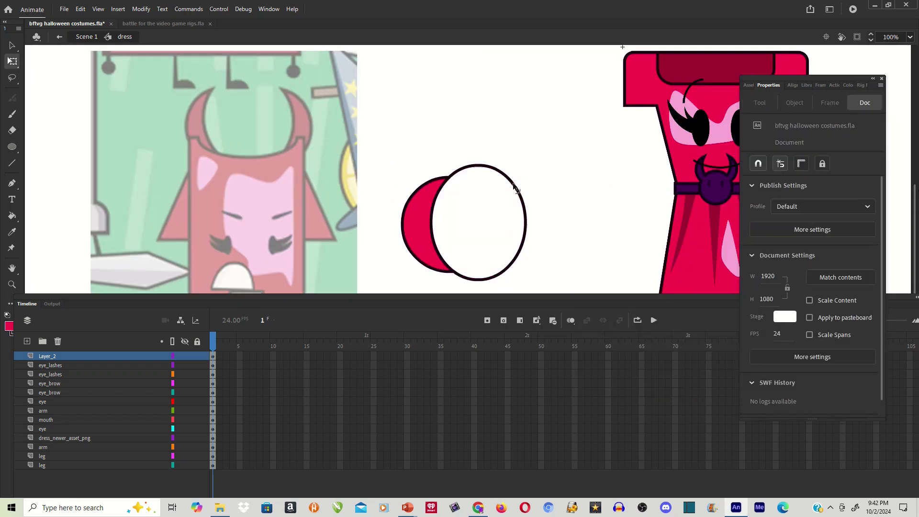
{"action": "left_click", "coordinate": [517, 188]}
{"action": "key", "text": "Delete"}
Tilt the crescent counterclockwise and place it with a horizontally flipped copy atop the dress as a pair of horns.
{"action": "double_click", "coordinate": [417, 200]}
{"action": "left_click_drag", "start_coordinate": [456, 174], "coordinate": [441, 169]}
{"action": "left_click", "coordinate": [910, 37]}
{"action": "left_click", "coordinate": [872, 115]}
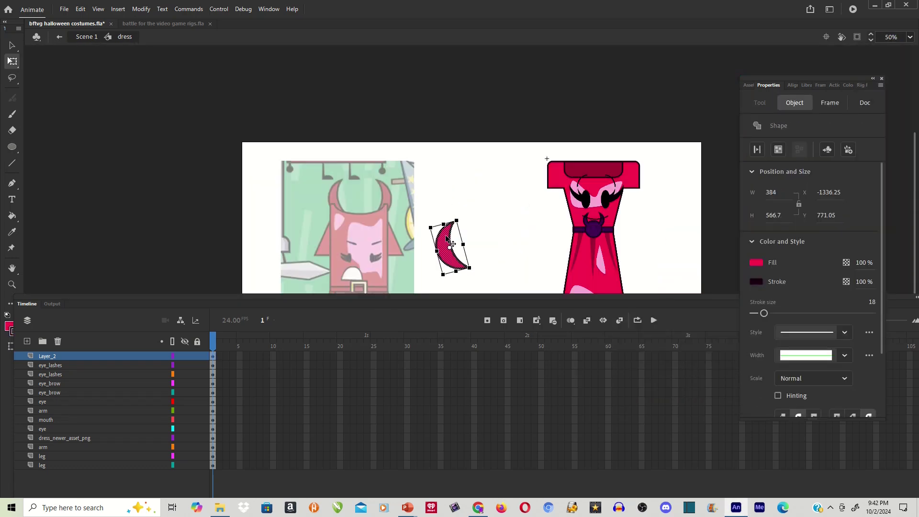
{"action": "right_click", "coordinate": [561, 142]}
{"action": "left_click_drag", "start_coordinate": [446, 232], "coordinate": [630, 150]}
{"action": "left_click", "coordinate": [617, 212]}
{"action": "right_click", "coordinate": [634, 123]}
{"action": "left_click", "coordinate": [663, 139]}
{"action": "right_click", "coordinate": [628, 145]}
{"action": "mouse_move", "coordinate": [690, 320]}
{"action": "left_click", "coordinate": [792, 422]}
{"action": "left_click_drag", "start_coordinate": [915, 220], "coordinate": [915, 270]}
{"action": "left_click", "coordinate": [675, 185]}
Draw a tail of connected lines in the horns' red from the dress's lower side and bend it into a smooth wave.
{"action": "left_click", "coordinate": [12, 163]}
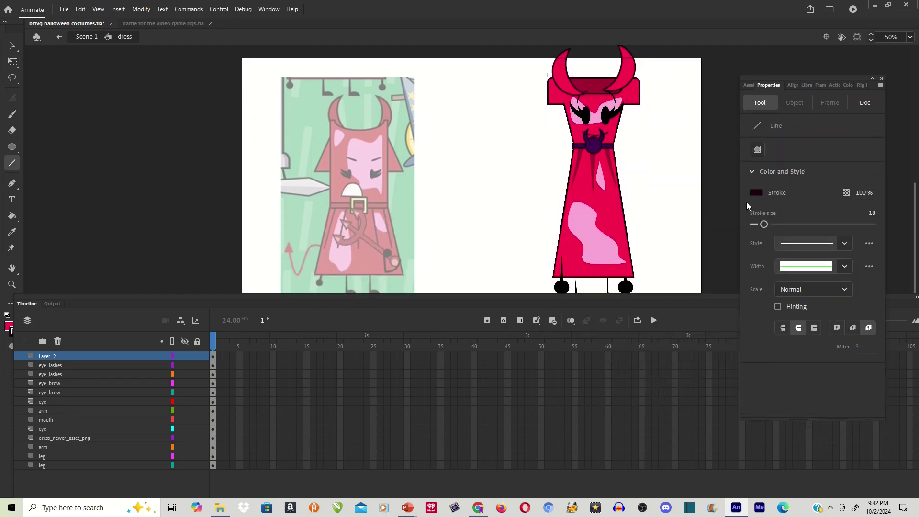
{"action": "left_click", "coordinate": [755, 193]}
{"action": "left_click", "coordinate": [626, 78]}
{"action": "left_click_drag", "start_coordinate": [498, 257], "coordinate": [492, 264]}
{"action": "key", "text": "q"}
{"action": "mouse_move", "coordinate": [492, 264]}
{"action": "left_mouse_down"}
{"action": "mouse_move", "coordinate": [474, 217]}
{"action": "mouse_move", "coordinate": [466, 244]}
{"action": "left_mouse_up"}
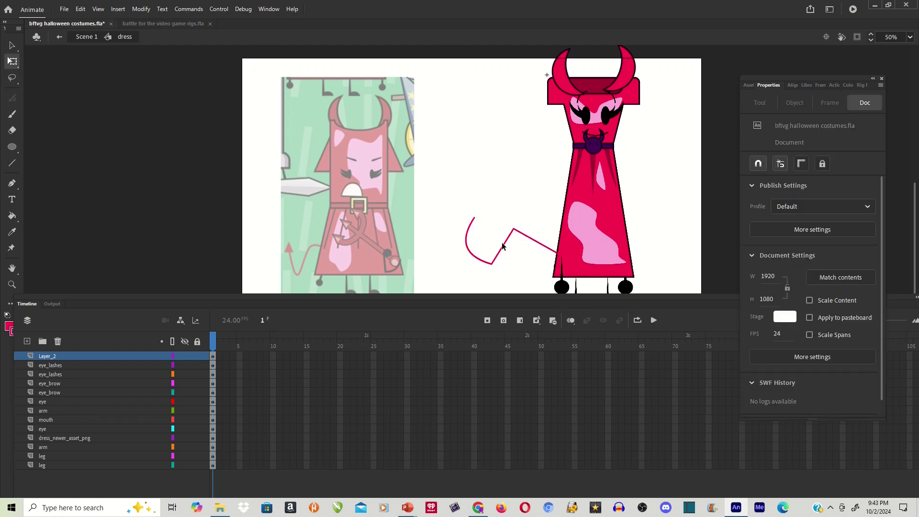
{"action": "left_click_drag", "start_coordinate": [534, 241], "coordinate": [543, 231]}
{"action": "left_click_drag", "start_coordinate": [492, 264], "coordinate": [481, 241]}
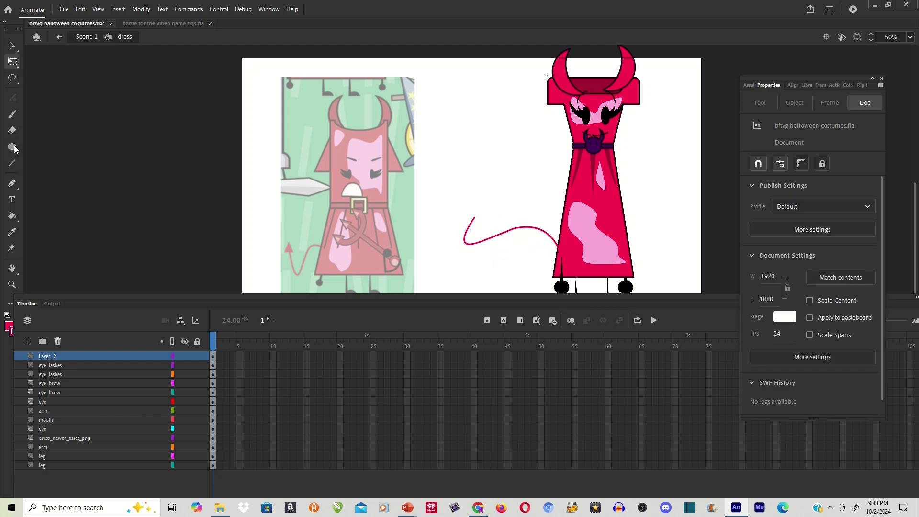
Add a three-sided red polygon at the tail's tip, move the horn and tail layer beneath all others, and return to Scene 1.
{"action": "left_click_drag", "start_coordinate": [14, 149], "coordinate": [52, 208]}
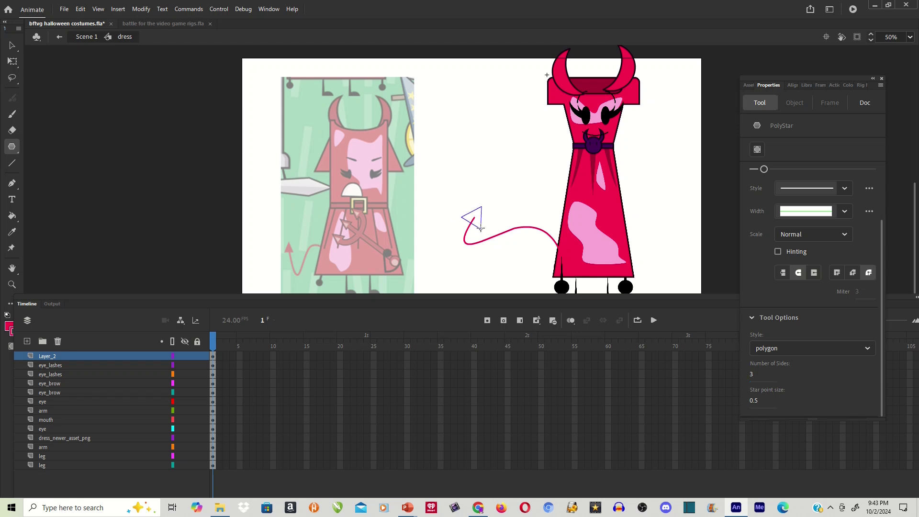
{"action": "left_click_drag", "start_coordinate": [59, 355], "coordinate": [160, 473]}
{"action": "key", "text": "q"}
{"action": "double_click", "coordinate": [649, 85]}
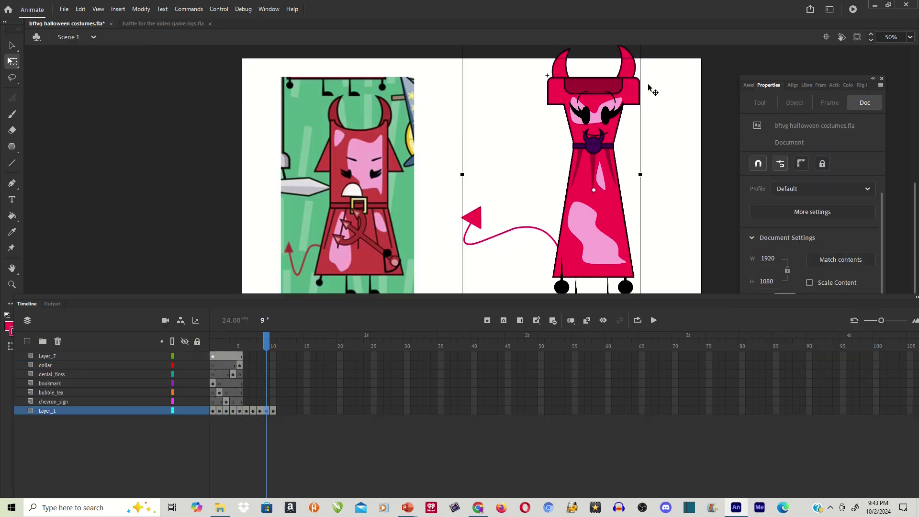
Scale and reposition the devil dress character so its horns and feet fit within the stage.
{"action": "left_click_drag", "start_coordinate": [611, 120], "coordinate": [611, 142]}
{"action": "mouse_move", "coordinate": [640, 67]}
{"action": "left_mouse_down"}
{"action": "mouse_move", "coordinate": [633, 85]}
{"action": "mouse_move", "coordinate": [633, 77]}
{"action": "left_mouse_up"}
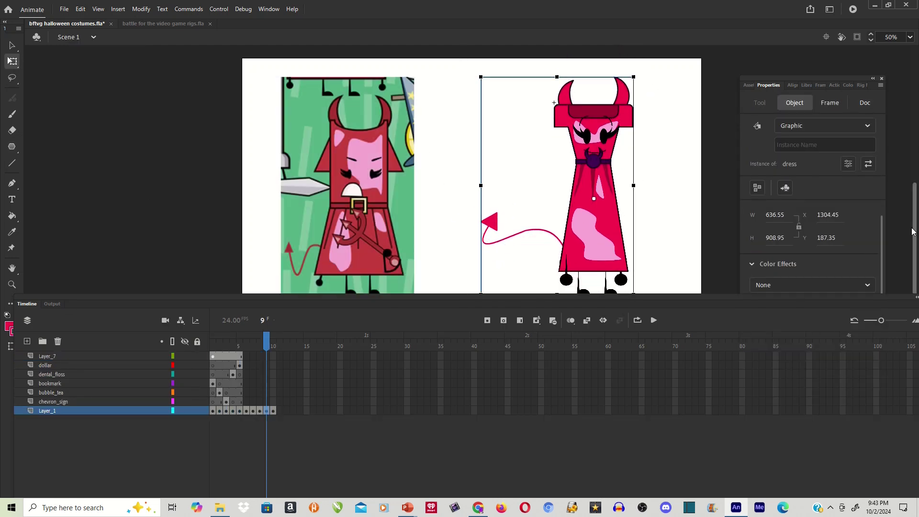
{"action": "left_click_drag", "start_coordinate": [914, 232], "coordinate": [914, 241]}
{"action": "left_click_drag", "start_coordinate": [633, 277], "coordinate": [641, 293]}
{"action": "left_click_drag", "start_coordinate": [641, 167], "coordinate": [638, 167]}
Inside the dress symbol, lock the layers above the horns, lower the top of the right horn slightly, and unlock the layers.
{"action": "double_click", "coordinate": [632, 56]}
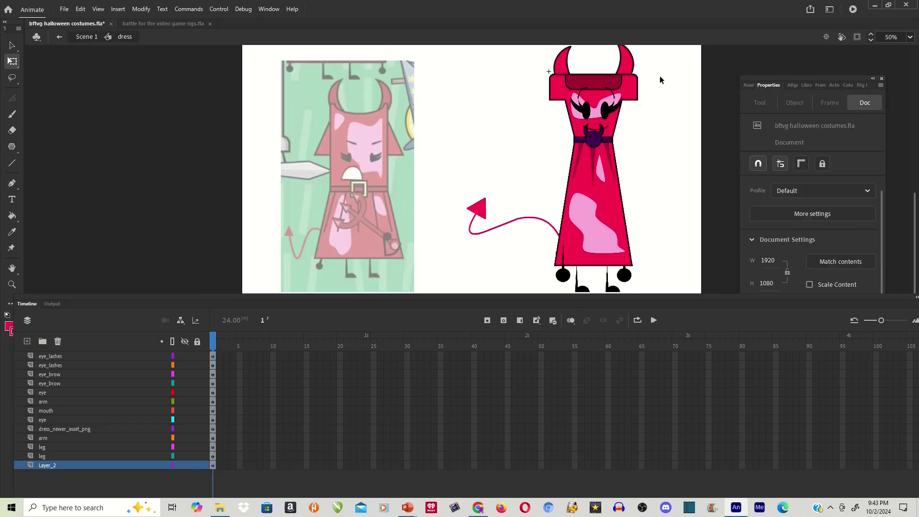
{"action": "scroll", "coordinate": [723, 116], "scroll_direction": "up", "scroll_amount": 1}
{"action": "left_click", "coordinate": [613, 108]}
{"action": "left_click", "coordinate": [508, 162]}
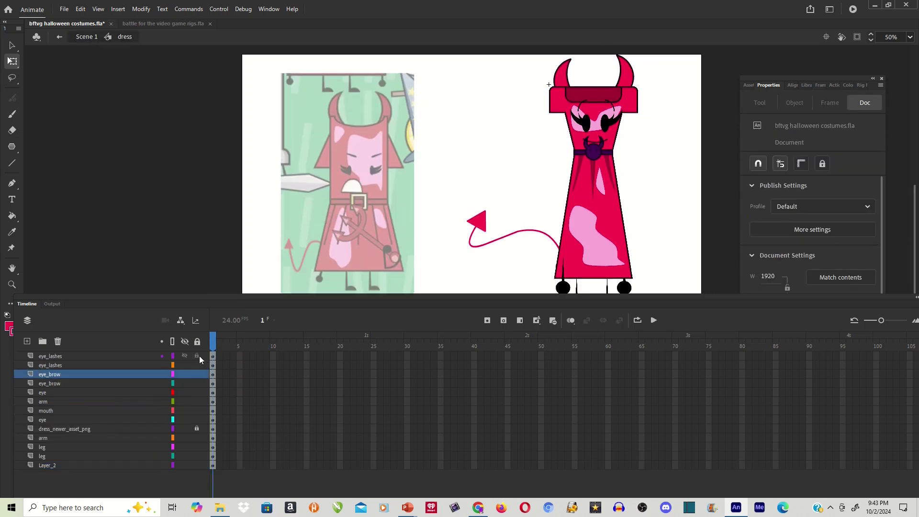
{"action": "left_click_drag", "start_coordinate": [197, 388], "coordinate": [197, 356]}
{"action": "left_click", "coordinate": [599, 96]}
{"action": "left_click", "coordinate": [626, 72]}
{"action": "left_click_drag", "start_coordinate": [619, 55], "coordinate": [619, 59]}
{"action": "left_click", "coordinate": [507, 153]}
{"action": "left_click_drag", "start_coordinate": [197, 357], "coordinate": [197, 429]}
{"action": "double_click", "coordinate": [508, 153]}
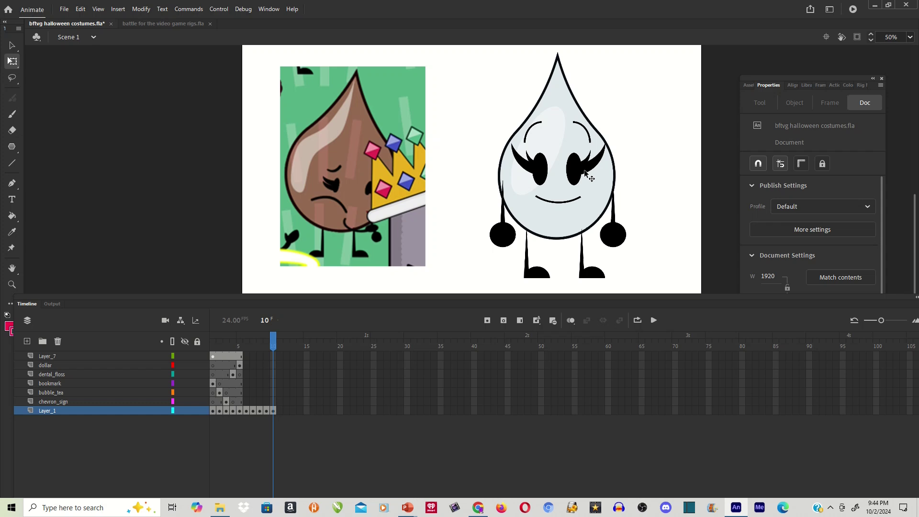
Open the droplet character's body symbol and paste the pink droplet image into it.
{"action": "left_click", "coordinate": [555, 111]}
{"action": "double_click", "coordinate": [554, 109]}
{"action": "double_click", "coordinate": [553, 109]}
{"action": "right_click", "coordinate": [449, 150]}
{"action": "left_click", "coordinate": [470, 166]}
Send the pink droplet image to the back, delete the original pale droplet body, and return to the droplet symbol.
{"action": "right_click", "coordinate": [537, 141]}
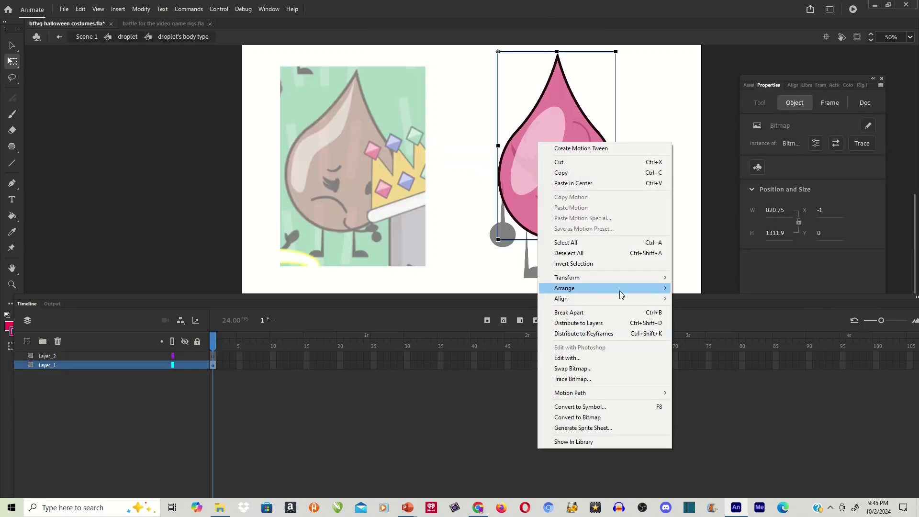
{"action": "left_click", "coordinate": [704, 320]}
{"action": "left_click", "coordinate": [568, 116]}
{"action": "key", "text": "Delete"}
{"action": "double_click", "coordinate": [448, 164]}
Rotate the droplet's left and right arms outward so both hands sit farther from the body.
{"action": "left_click", "coordinate": [503, 234]}
{"action": "left_click", "coordinate": [807, 85]}
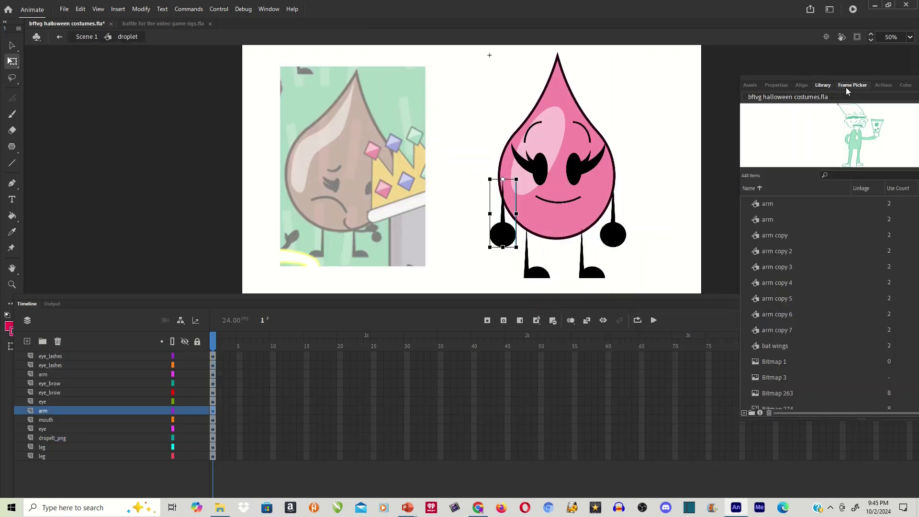
{"action": "left_click", "coordinate": [848, 85]}
{"action": "left_click_drag", "start_coordinate": [519, 250], "coordinate": [503, 252]}
{"action": "left_click", "coordinate": [622, 235]}
{"action": "left_click_drag", "start_coordinate": [630, 249], "coordinate": [647, 244]}
{"action": "double_click", "coordinate": [492, 235]}
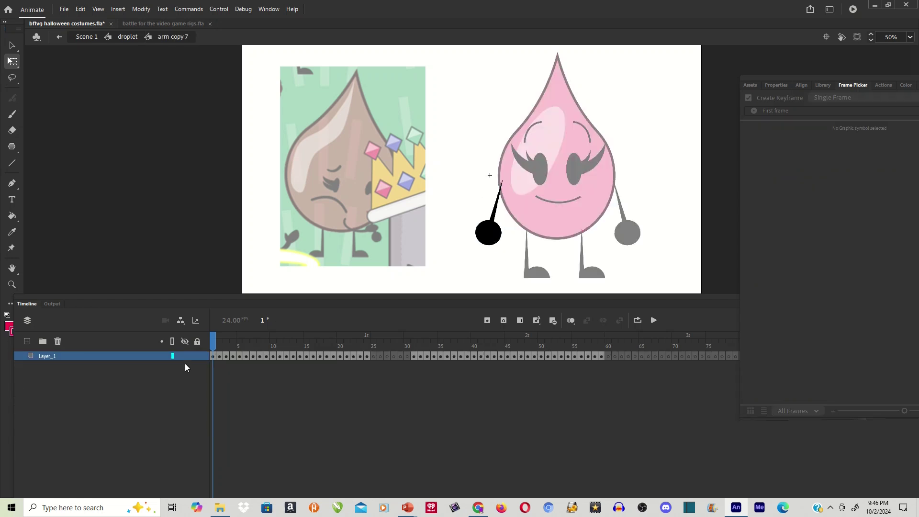
{"action": "left_click", "coordinate": [158, 357]}
{"action": "double_click", "coordinate": [119, 163]}
On a new layer above the left arm, paint a thin red streak along the forearm with a size 8 brush and narrow upright tip.
{"action": "left_click", "coordinate": [27, 342]}
{"action": "left_click", "coordinate": [776, 85]}
{"action": "key", "text": "ctrl+="}
{"action": "key", "text": "b"}
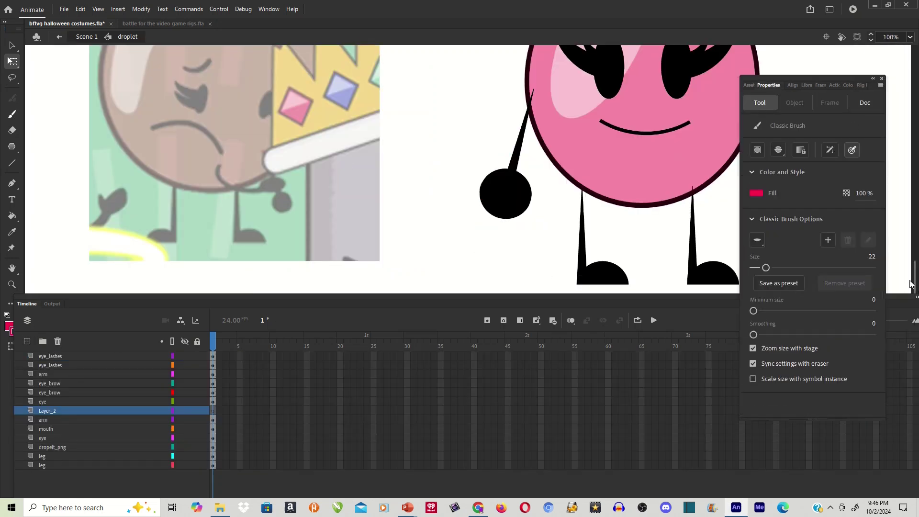
{"action": "mouse_move", "coordinate": [765, 268]}
{"action": "left_mouse_down"}
{"action": "mouse_move", "coordinate": [778, 269]}
{"action": "mouse_move", "coordinate": [763, 268]}
{"action": "left_mouse_up"}
{"action": "left_click", "coordinate": [757, 240]}
{"action": "left_click", "coordinate": [757, 253]}
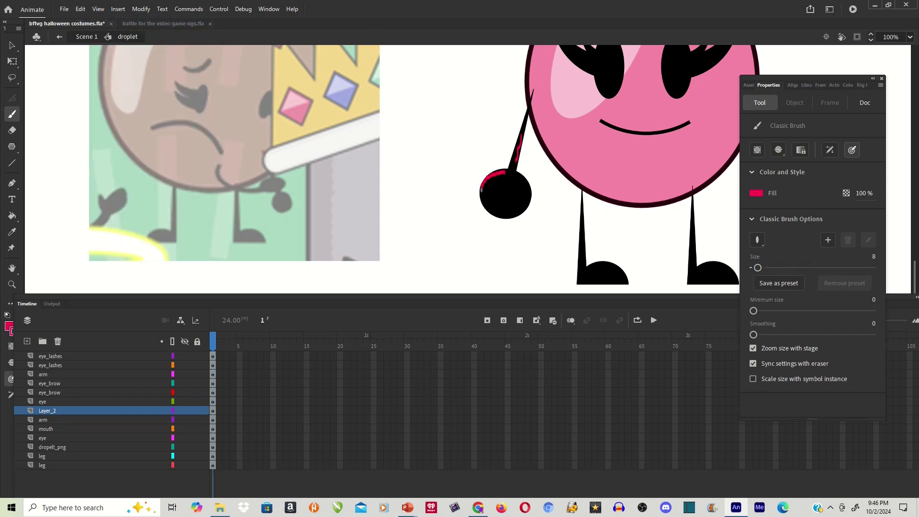
Undo the last brush stroke on the left hand, then cover the hand's outer side with a red oval reshaped into a blood stain.
{"action": "left_click", "coordinate": [80, 8]}
{"action": "left_click", "coordinate": [93, 19]}
{"action": "left_click", "coordinate": [12, 148]}
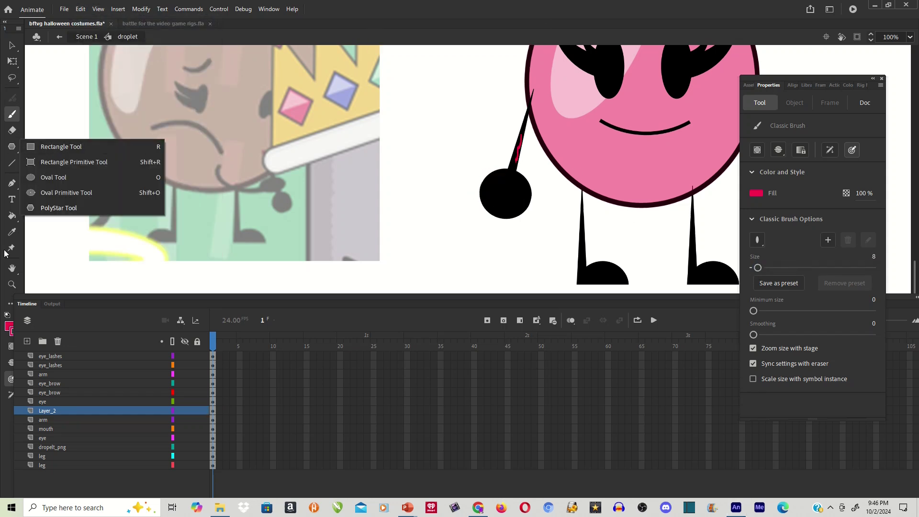
{"action": "left_click", "coordinate": [69, 176]}
{"action": "left_click_drag", "start_coordinate": [476, 168], "coordinate": [502, 214]}
{"action": "key", "text": "q"}
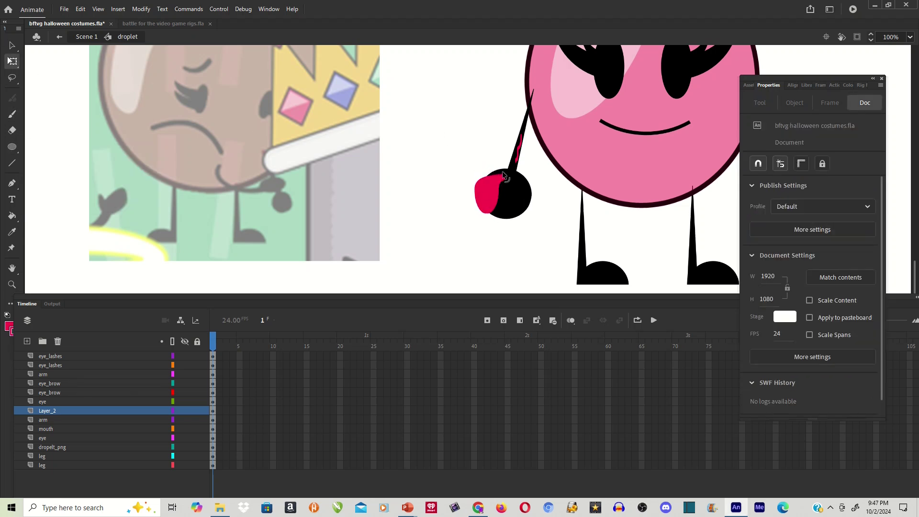
Draw a smaller red oval on the left hand's inner side and reshape it into an irregular blood stain.
{"action": "key", "text": "o"}
{"action": "left_click_drag", "start_coordinate": [514, 168], "coordinate": [532, 207]}
{"action": "key", "text": "q"}
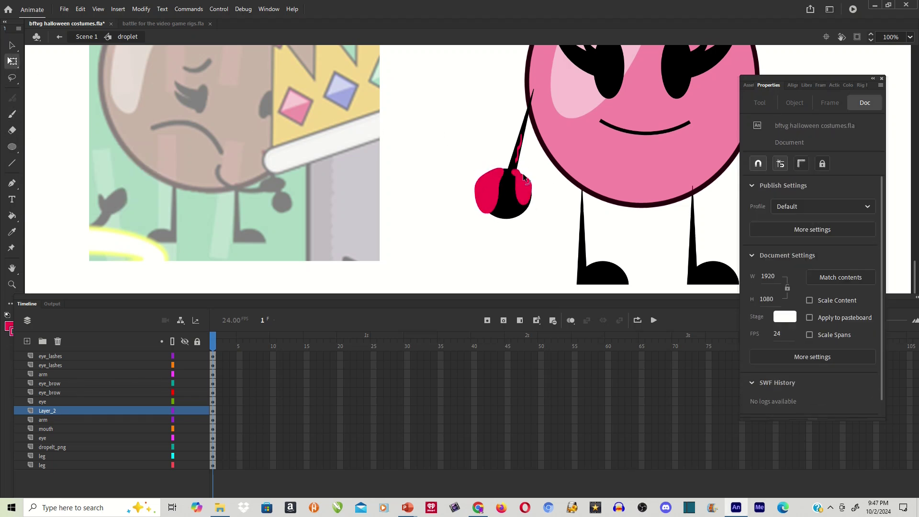
{"action": "left_click", "coordinate": [524, 206]}
{"action": "left_click", "coordinate": [526, 206]}
{"action": "left_click", "coordinate": [523, 203]}
{"action": "key", "text": "o"}
Outline a jagged blood patch over the front of the left foot and fill it with red.
{"action": "key", "text": "b"}
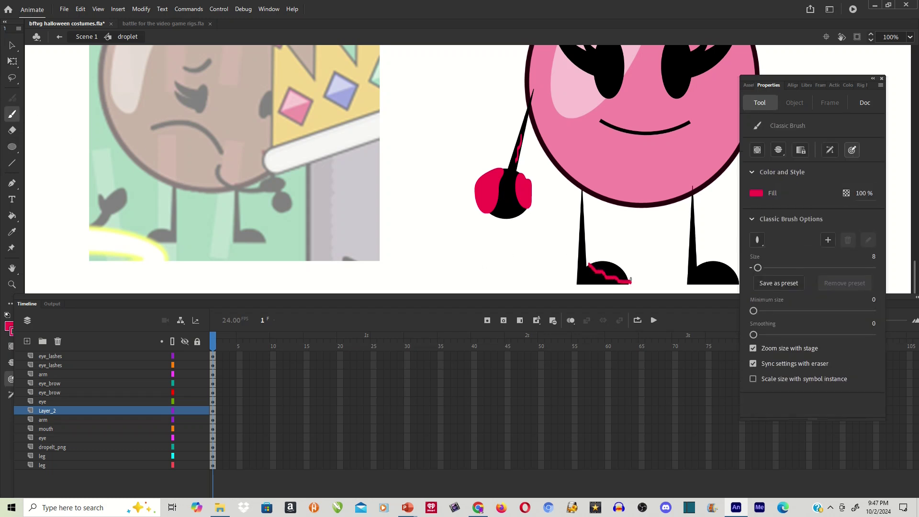
{"action": "key", "text": "k"}
{"action": "left_click", "coordinate": [611, 271]}
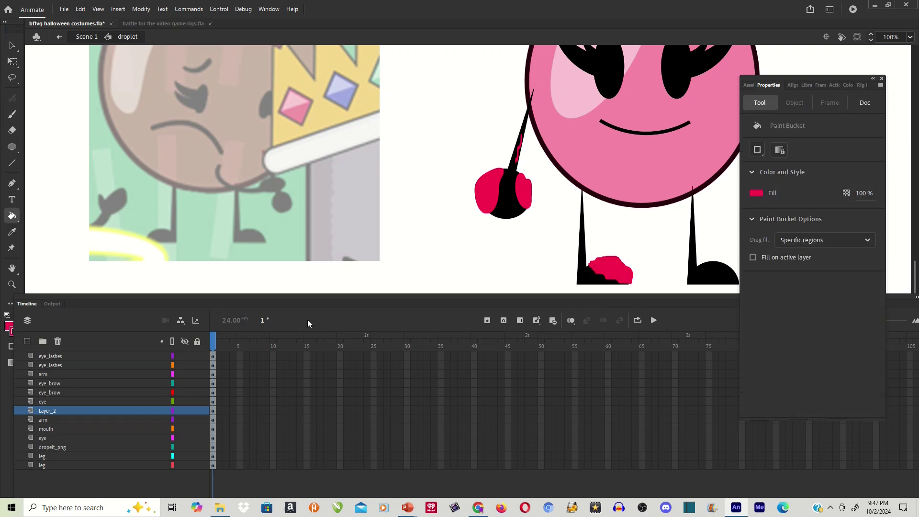
Outline and fill a red blood patch over the right forearm and hand, and move Layer_2 above all other layers.
{"action": "left_click_drag", "start_coordinate": [307, 303], "coordinate": [306, 262]}
{"action": "left_click_drag", "start_coordinate": [286, 493], "coordinate": [372, 493]}
{"action": "key", "text": "b"}
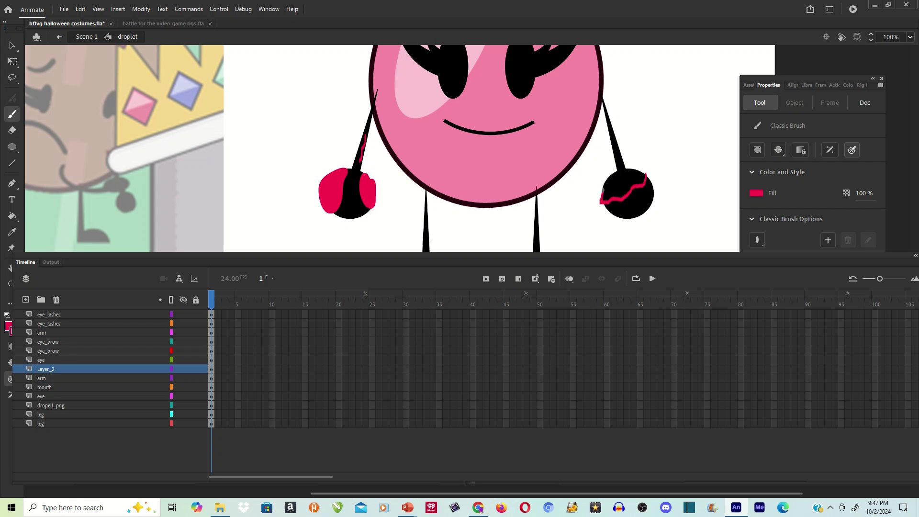
{"action": "left_click_drag", "start_coordinate": [641, 171], "coordinate": [646, 174]}
{"action": "left_click", "coordinate": [13, 216]}
{"action": "left_click", "coordinate": [620, 161]}
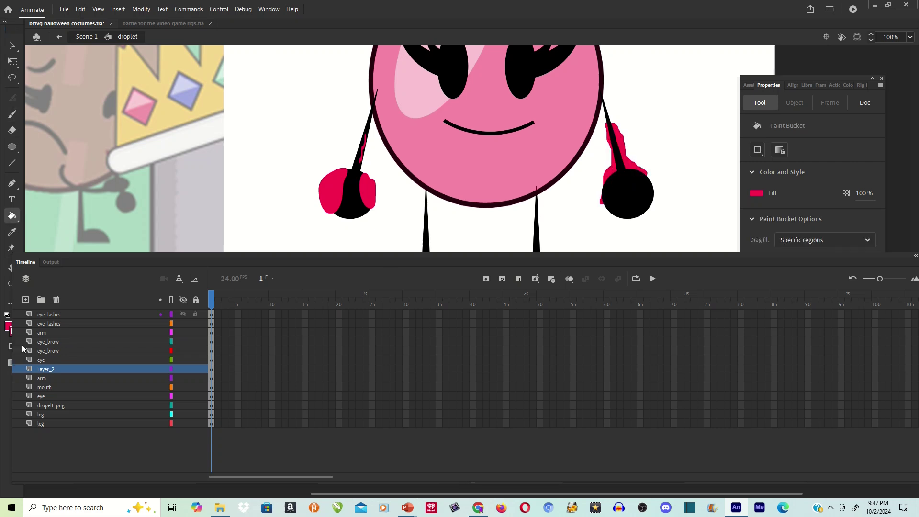
{"action": "mouse_move", "coordinate": [52, 369]}
{"action": "left_mouse_down"}
{"action": "mouse_move", "coordinate": [68, 351]}
{"action": "mouse_move", "coordinate": [72, 311]}
{"action": "left_mouse_up"}
{"action": "left_click", "coordinate": [699, 226]}
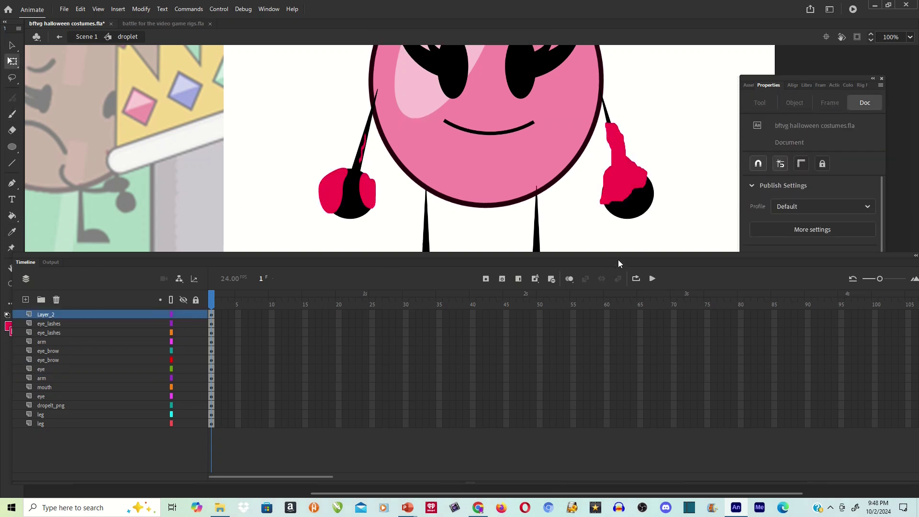
Paint thin red blood streaks down the droplet's right leg on Layer_2.
{"action": "left_click_drag", "start_coordinate": [618, 259], "coordinate": [614, 318]}
{"action": "key", "text": "b"}
{"action": "left_click_drag", "start_coordinate": [537, 203], "coordinate": [535, 219]}
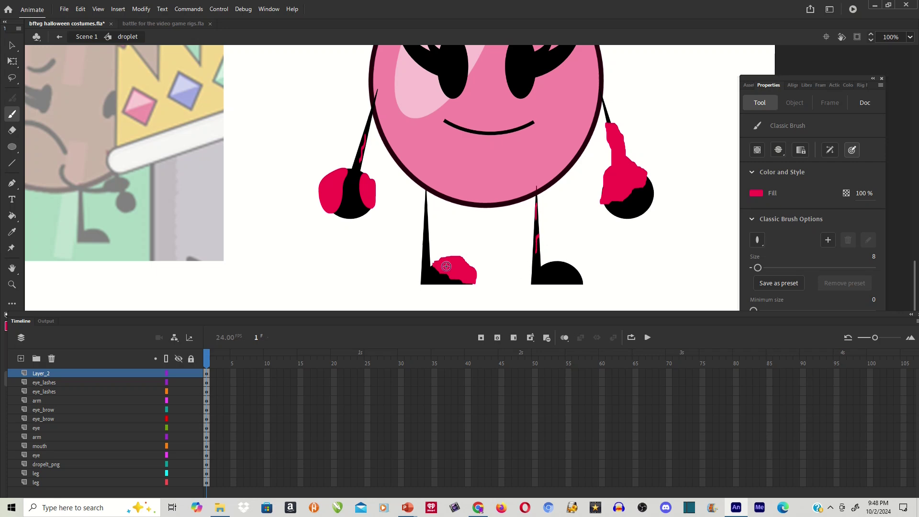
{"action": "left_click_drag", "start_coordinate": [912, 268], "coordinate": [914, 244]}
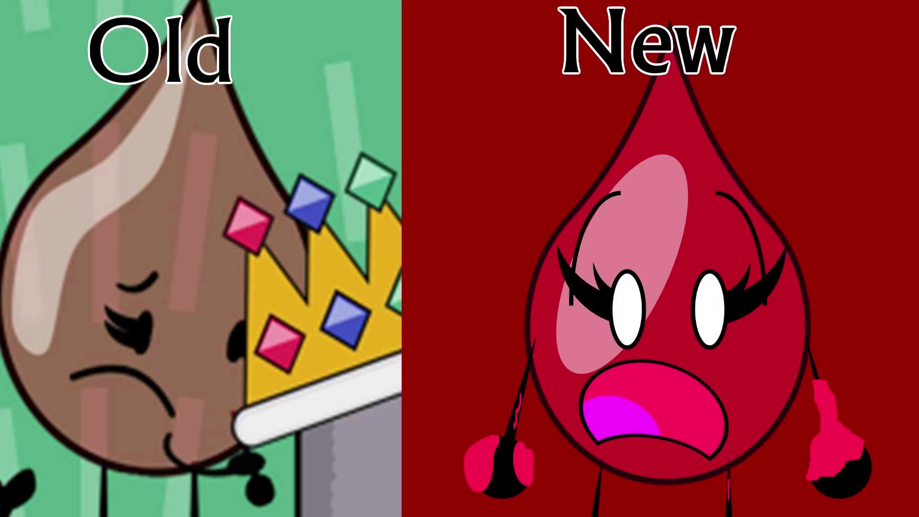